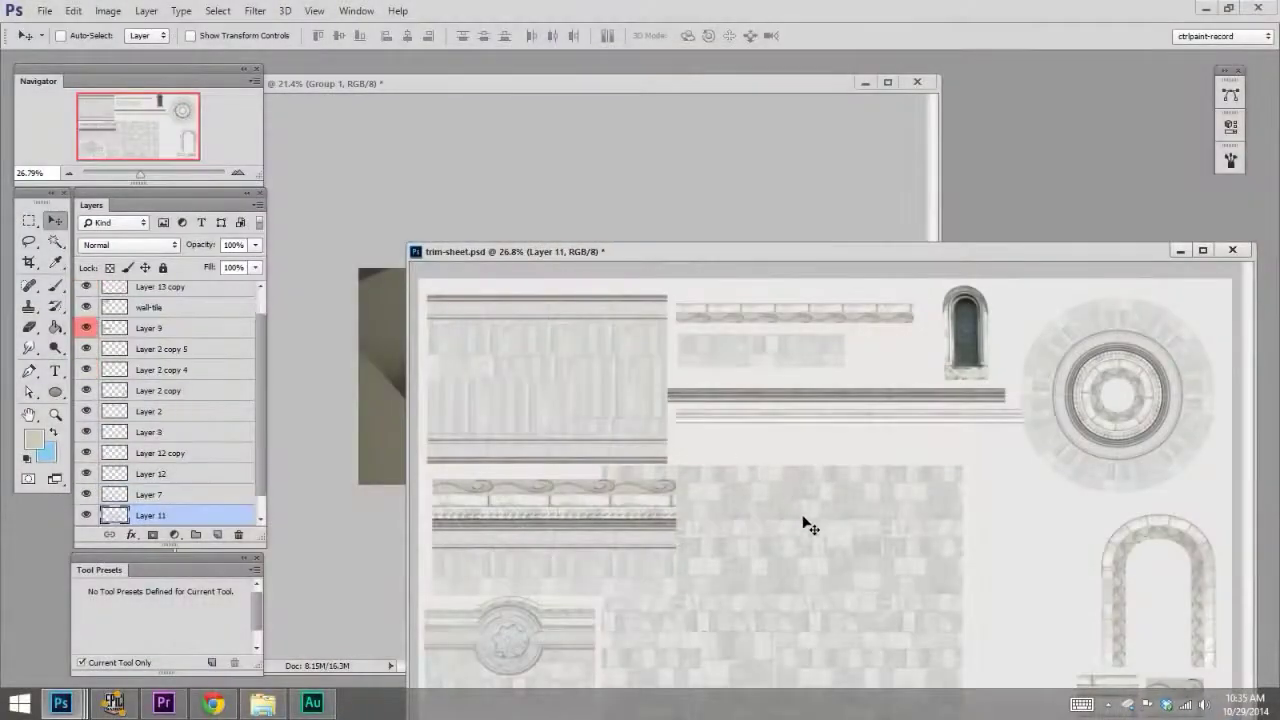
- Copy the square stone tile texture from the trim sheet into the room painting and position it over the floor
drag(803, 516, 403, 374)
drag(486, 436, 678, 438)
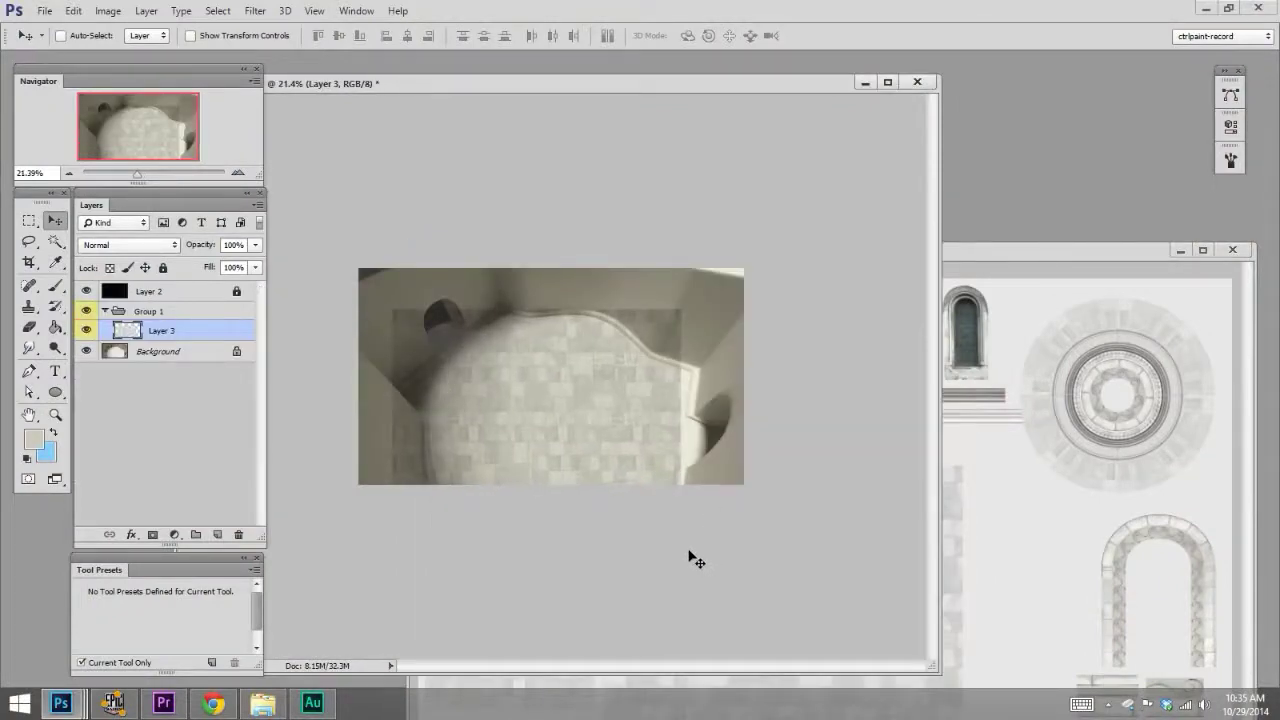
- Hide the tile layer to examine the bare floor and walls up close, and show it again
click(87, 330)
key(ctrl+space)
drag(631, 416, 759, 372)
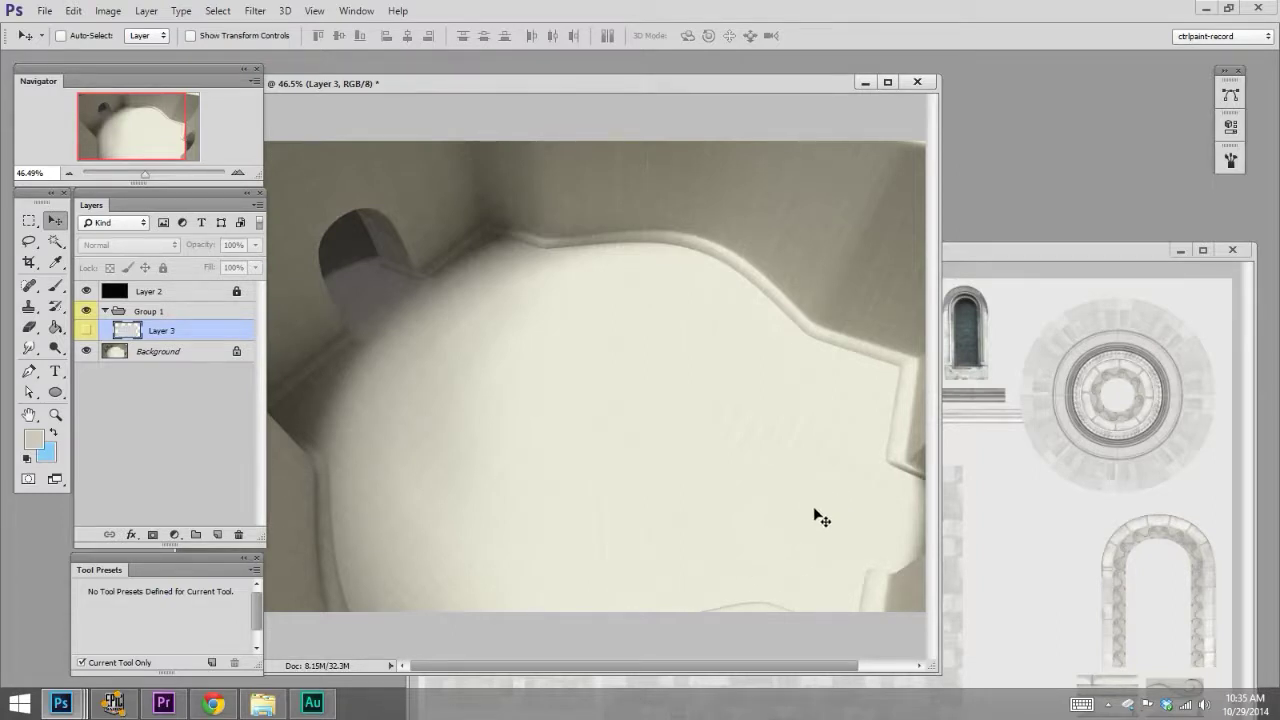
click(87, 330)
key(z)
drag(860, 440, 689, 461)
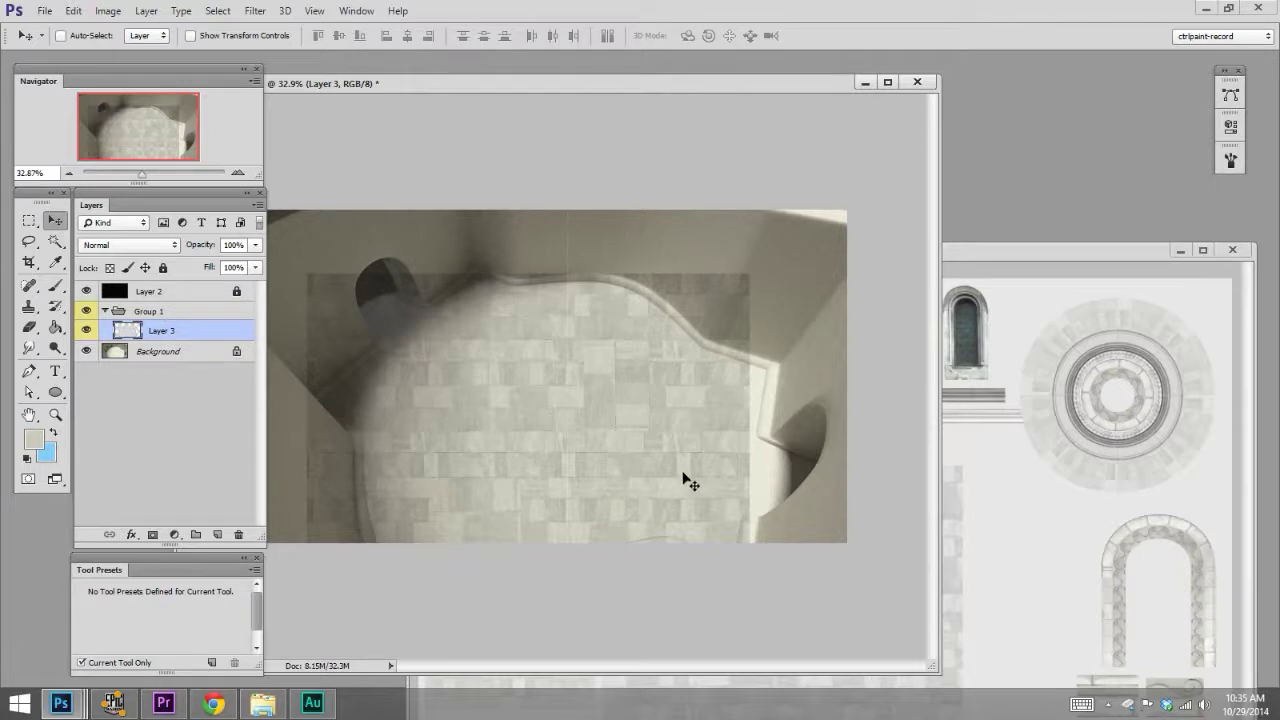
- Convert the tile texture layer in Group 1 to a Smart Object
right_click(176, 332)
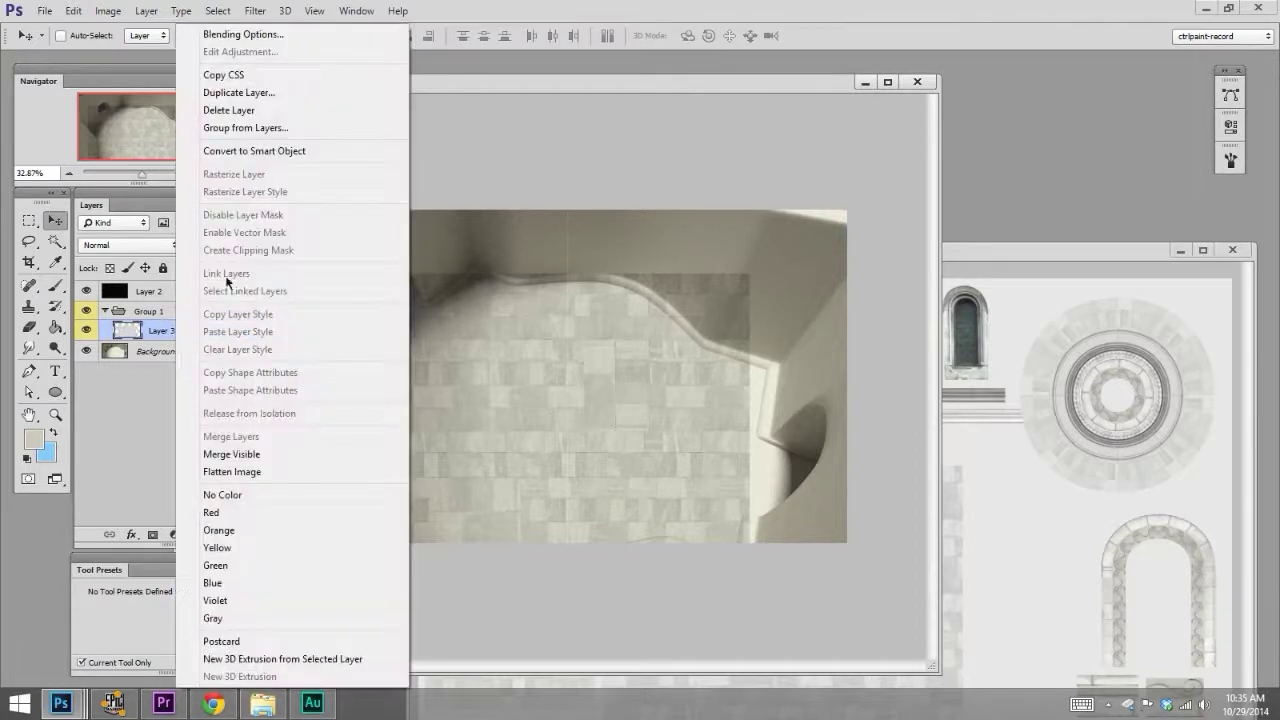
click(306, 150)
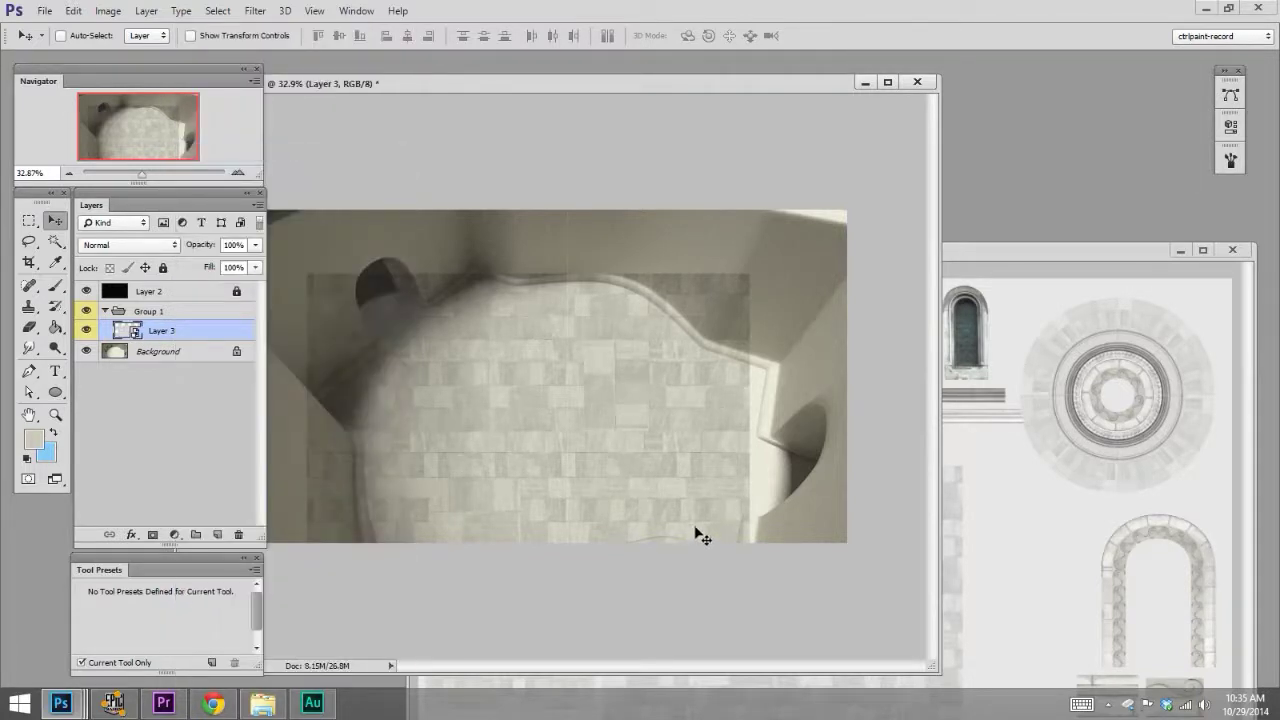
- Distort the tile Smart Object by its four corners so the tiles roughly follow the floor's slanted perspective
key(z)
drag(655, 488, 623, 446)
key(ctrl+t)
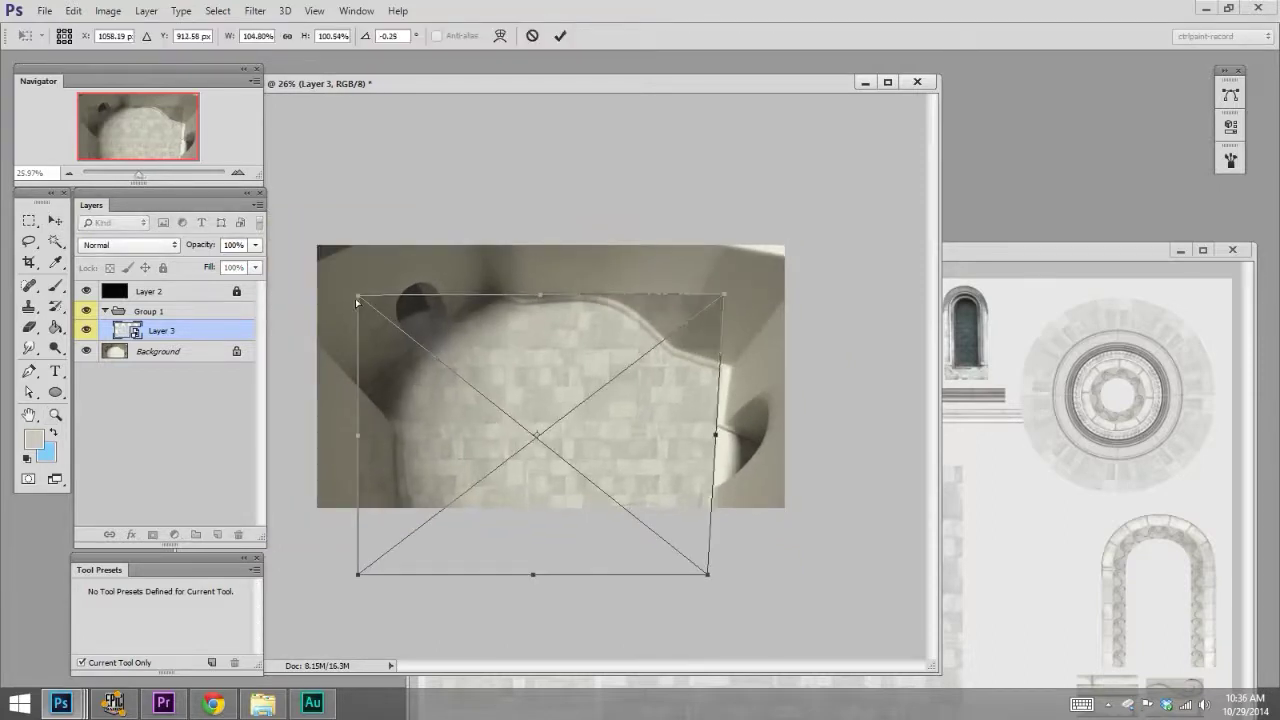
drag(357, 298, 498, 237)
drag(358, 573, 305, 433)
drag(707, 573, 684, 579)
drag(723, 295, 784, 272)
key(Return)
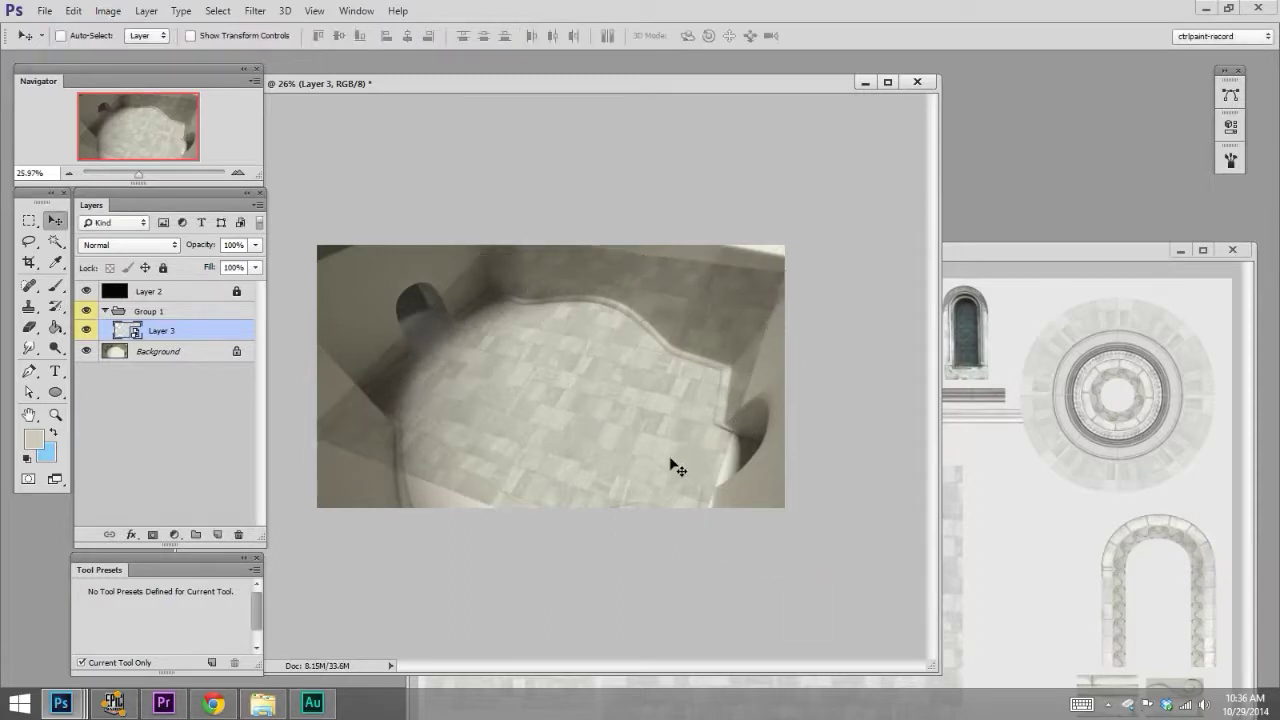
- Transform the tile layer again, refining its corners and stretching it towards the viewer to match the floor plane
key(ctrl+t)
drag(784, 272, 742, 319)
drag(498, 238, 501, 257)
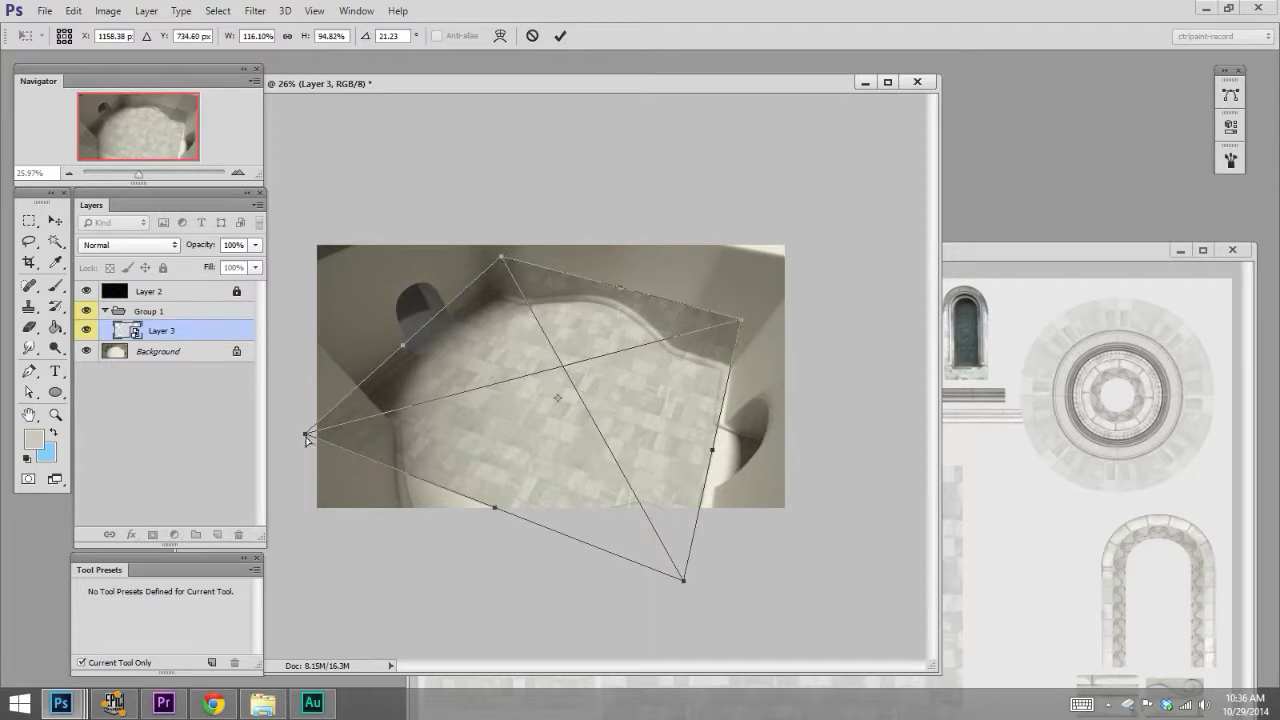
drag(306, 437, 310, 428)
drag(508, 260, 512, 262)
drag(684, 581, 690, 608)
drag(490, 518, 475, 553)
drag(628, 288, 634, 271)
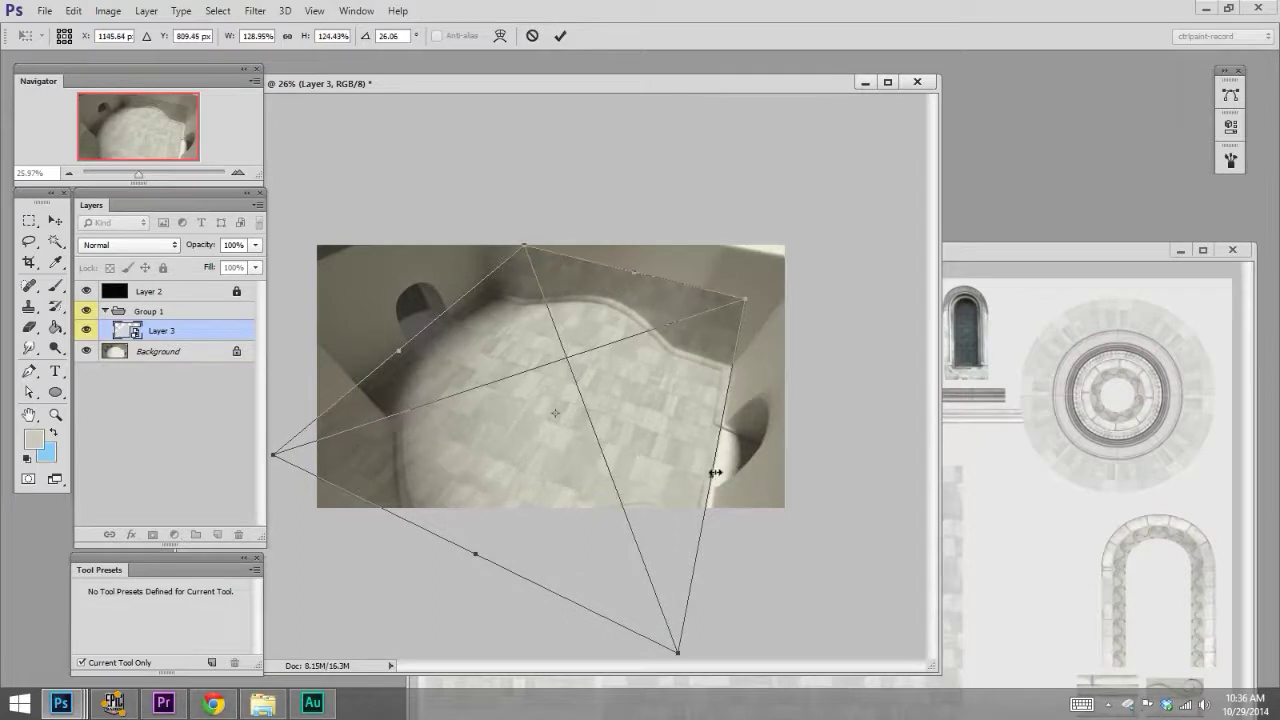
- Widen the distorted tile texture and readjust its far corners so it covers the floor up to the right-hand alcove
drag(715, 472, 744, 470)
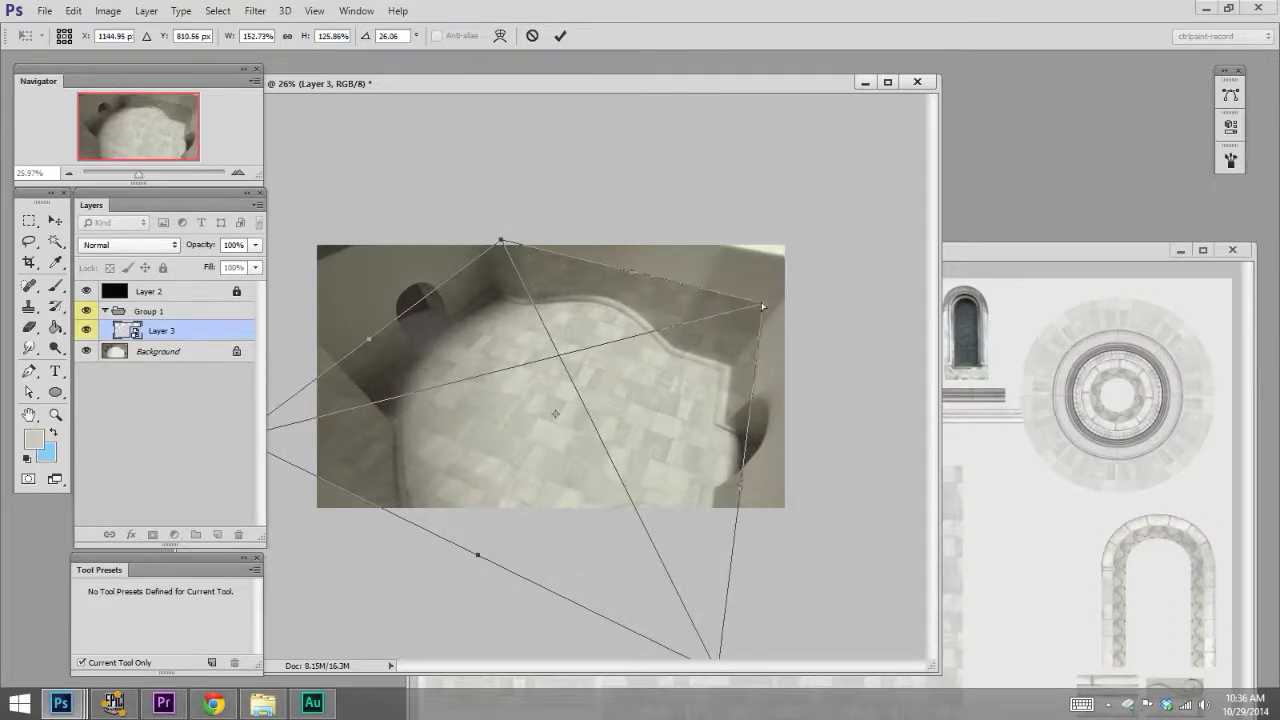
drag(763, 307, 758, 277)
drag(501, 241, 495, 217)
drag(592, 482, 586, 495)
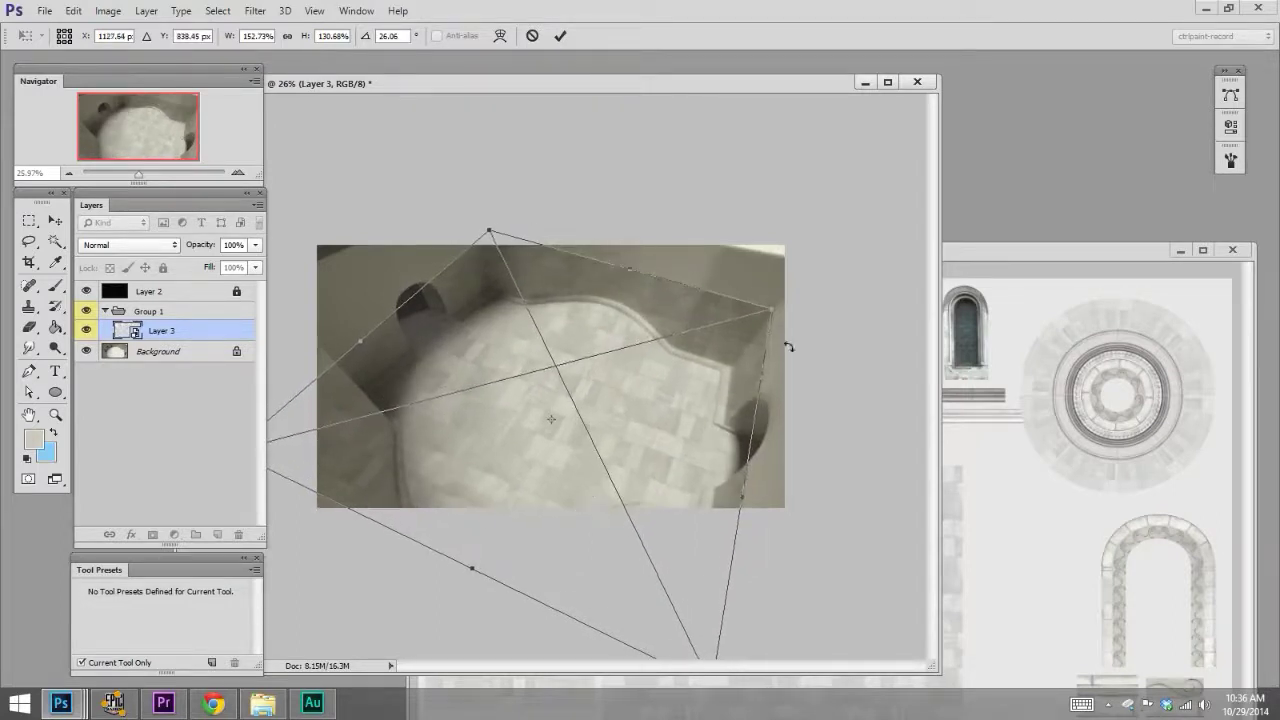
drag(775, 308, 798, 303)
drag(716, 400, 722, 403)
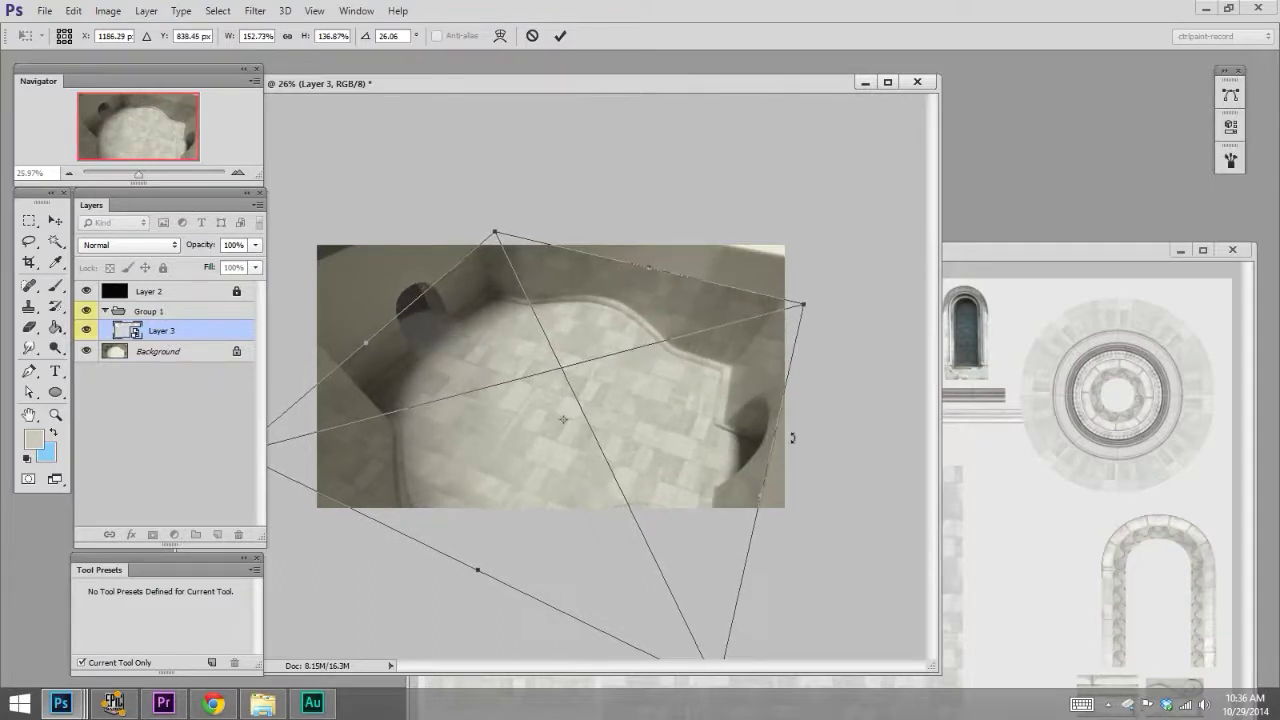
drag(803, 304, 782, 315)
key(Return)
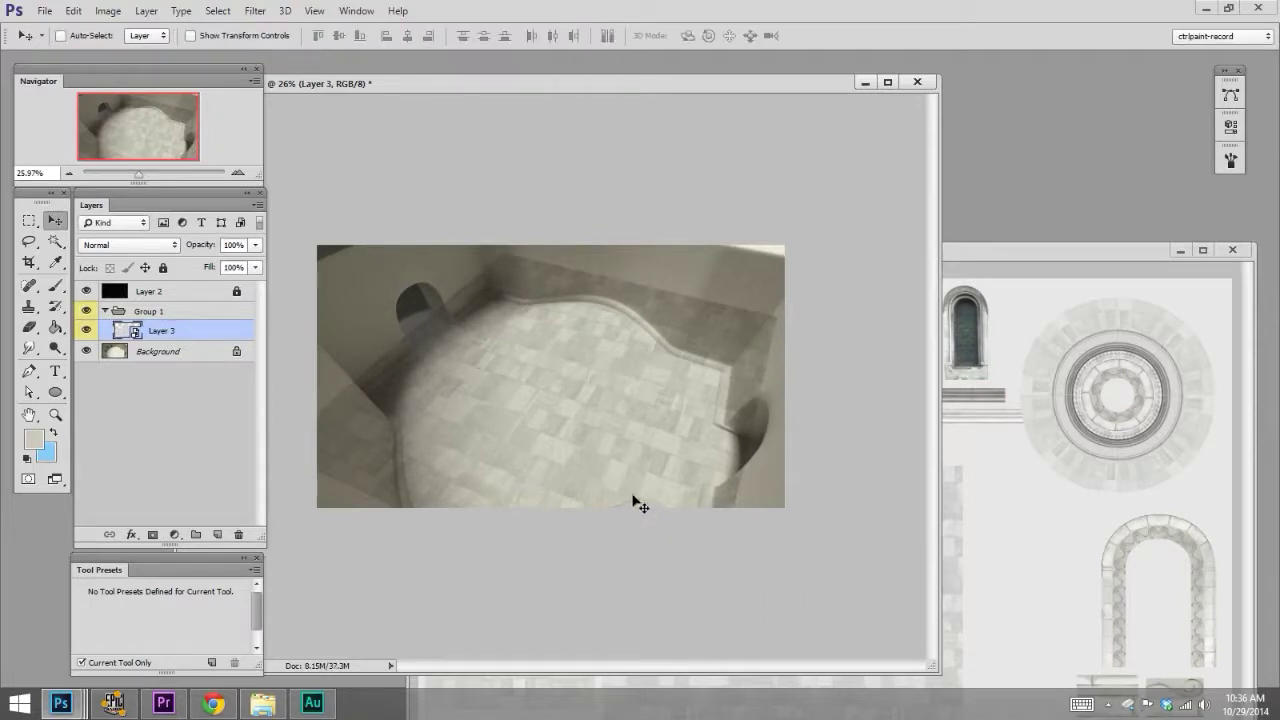
key(ctrl+t)
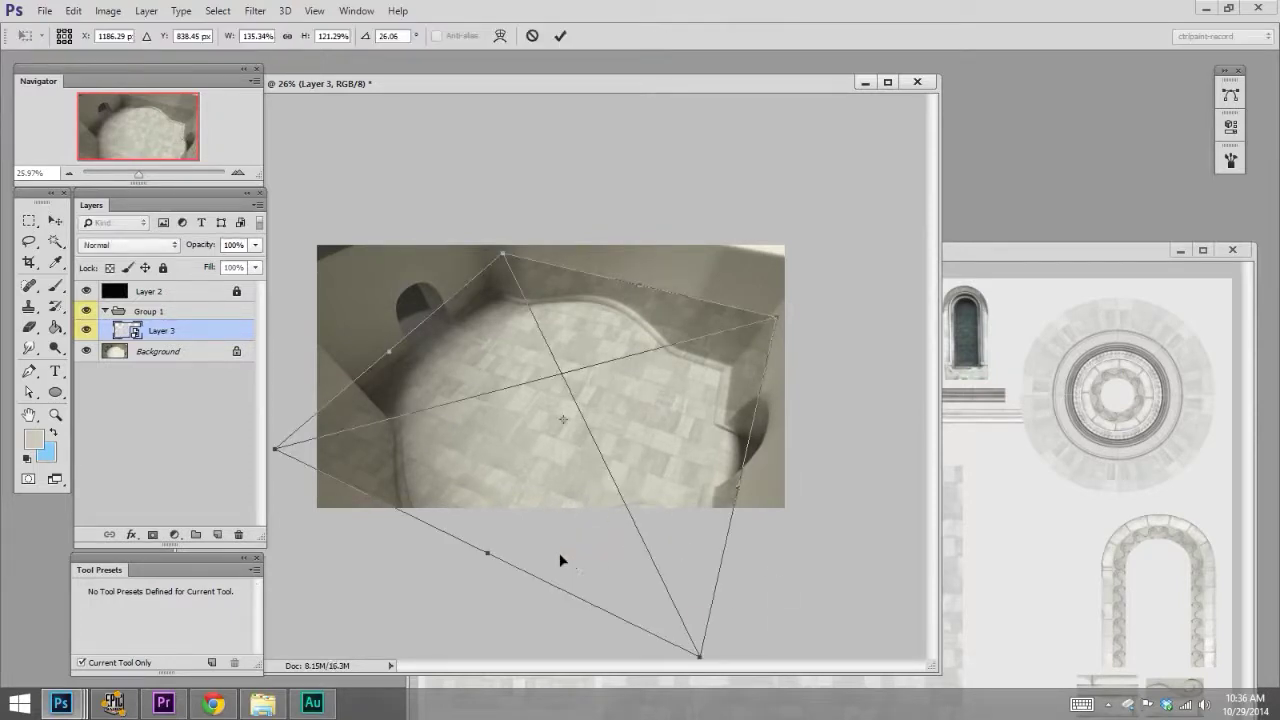
key(Return)
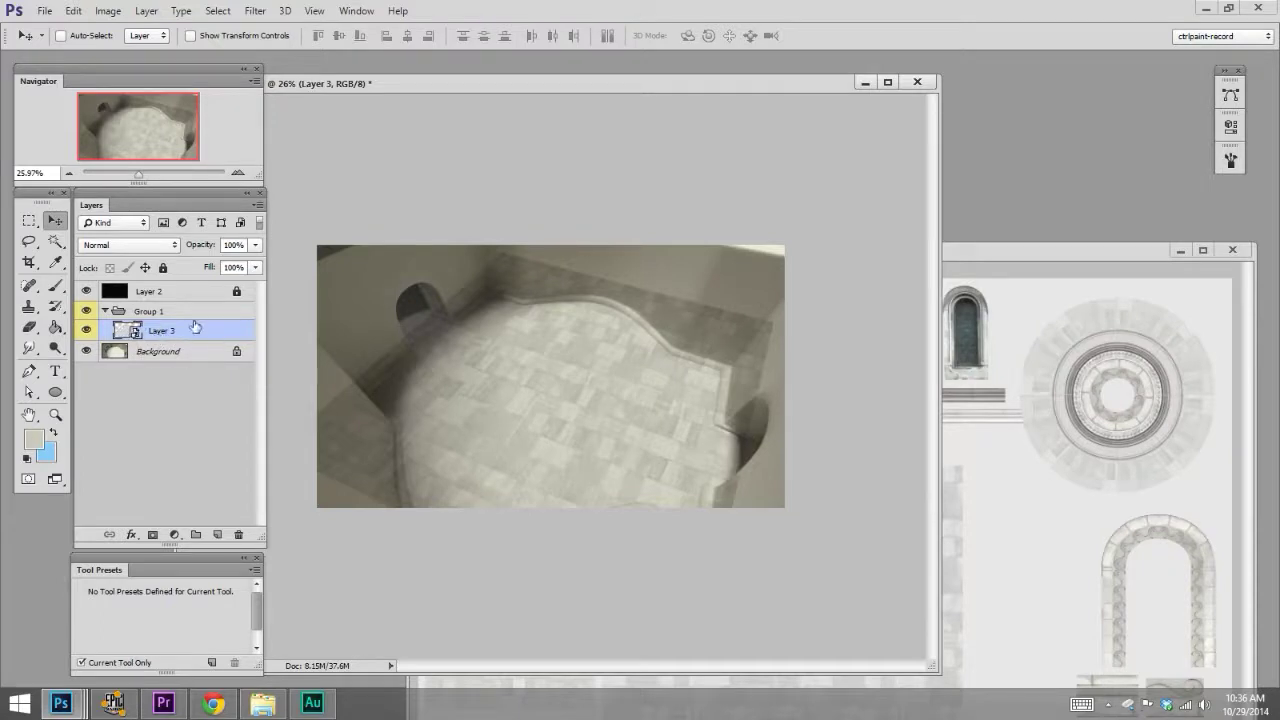
- Open the tile Smart Object's contents, add the round medallion from the trim sheet at its centre, and return to the room painting
double_click(127, 329)
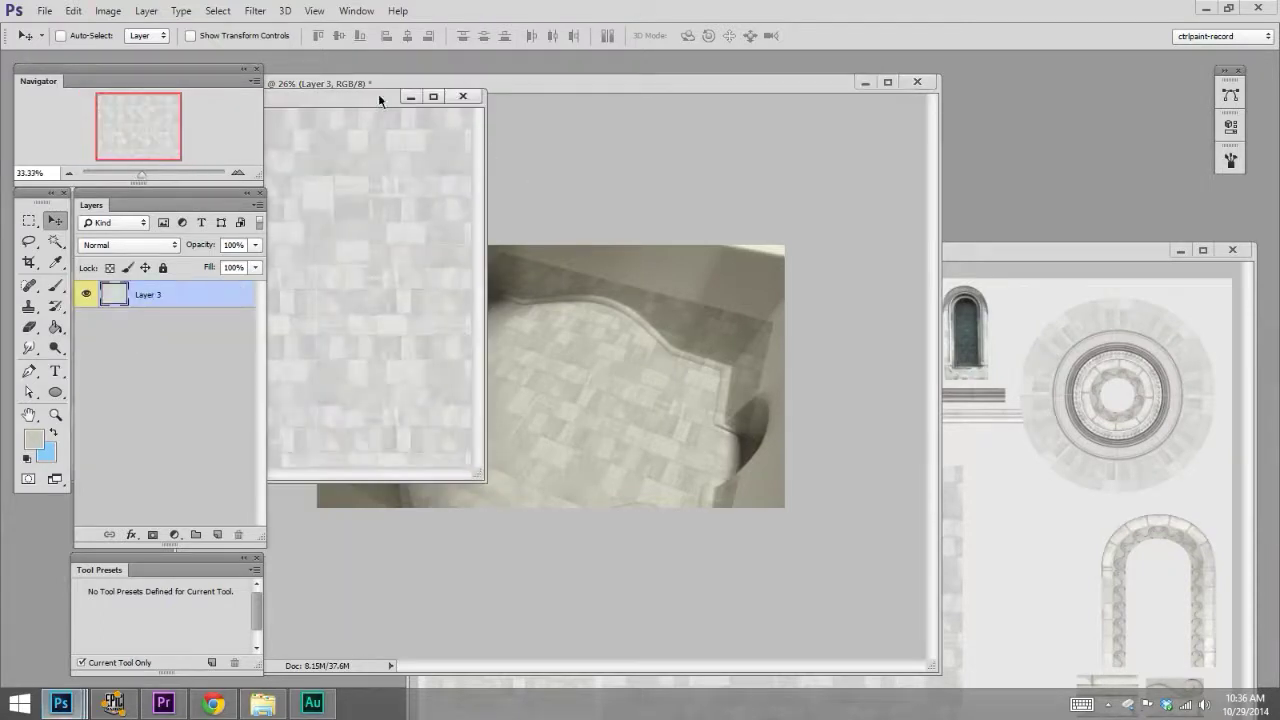
drag(379, 100, 1039, 78)
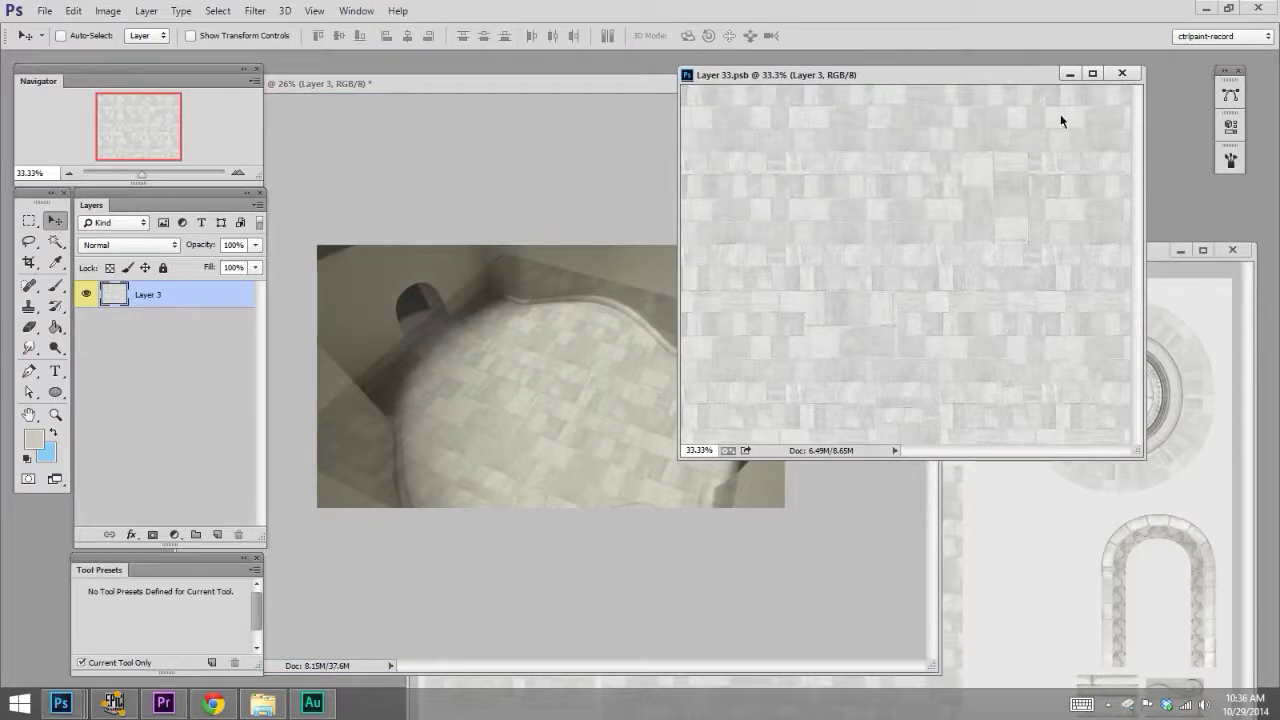
click(1215, 400)
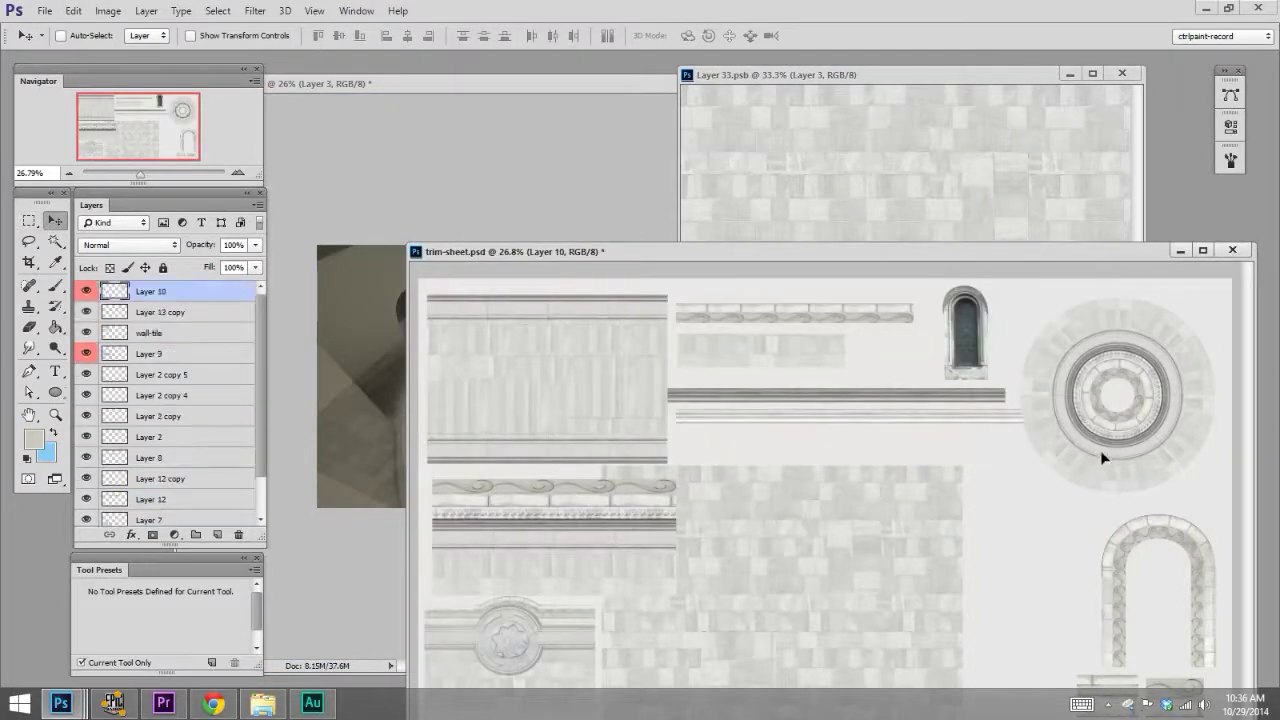
drag(1100, 457, 988, 355)
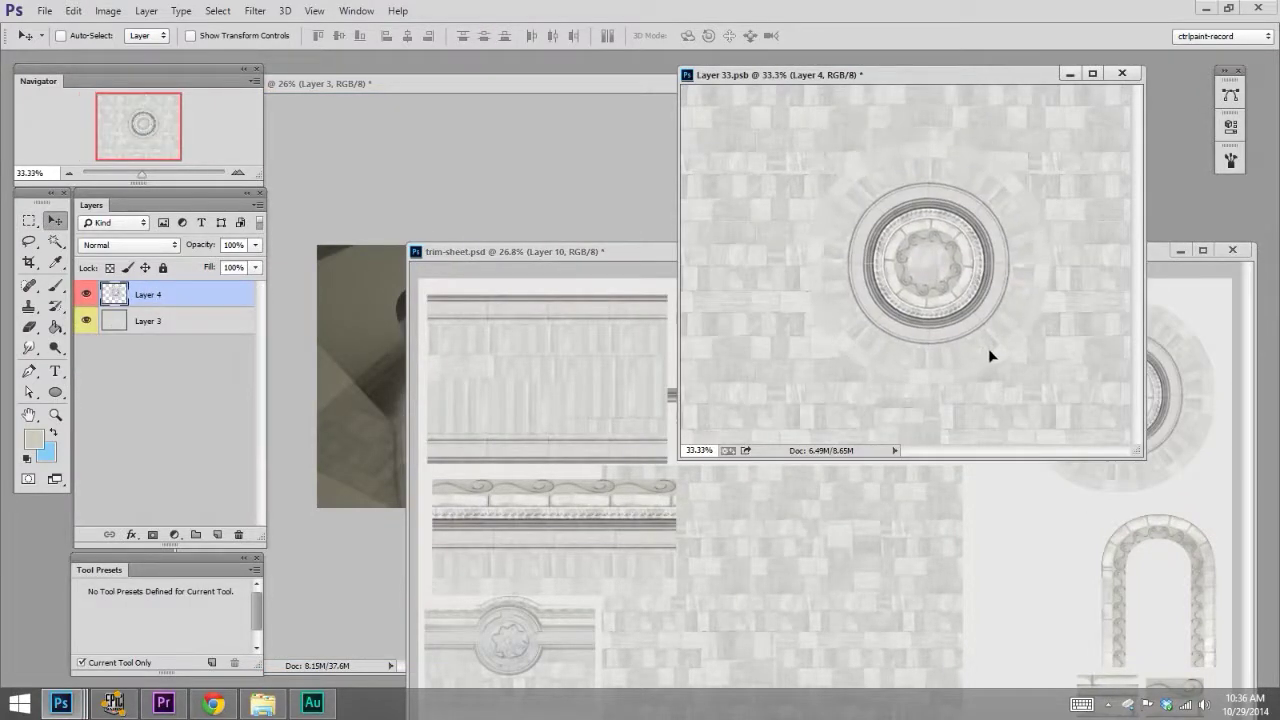
click(497, 204)
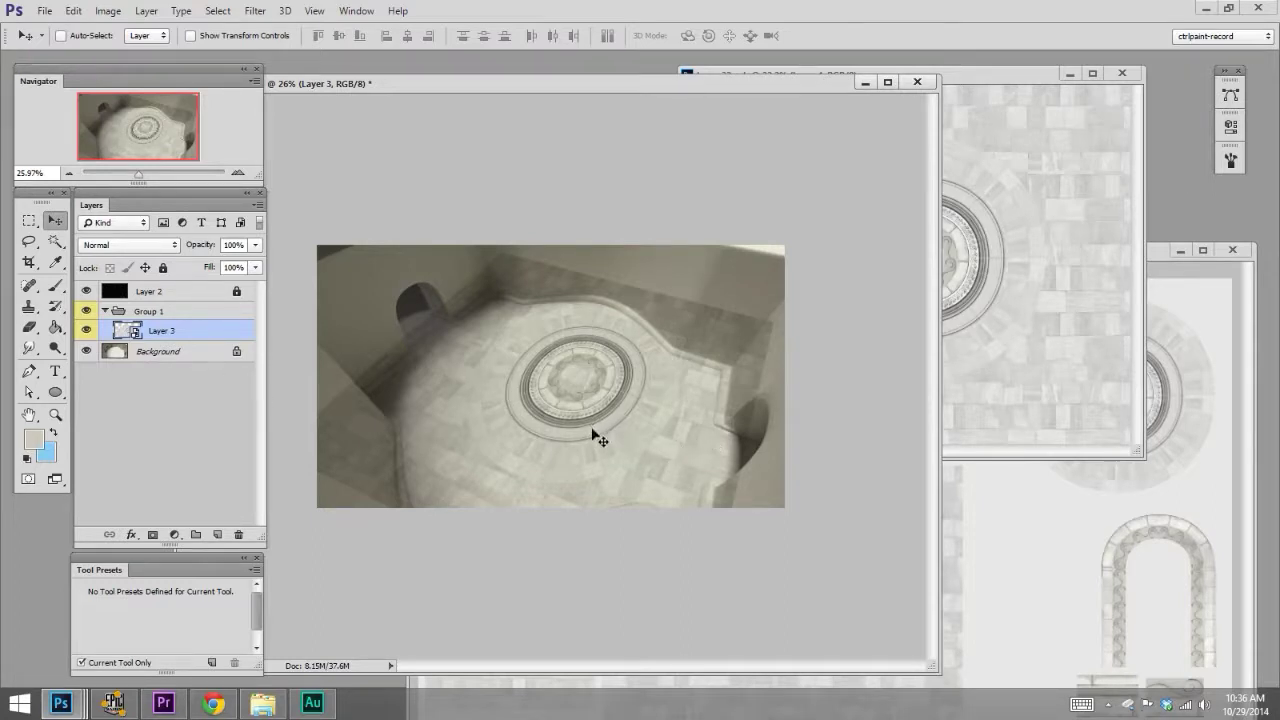
- Reposition the floor Smart Object and distort its corners so the medallion sits mid-floor in believable perspective
drag(637, 430, 625, 448)
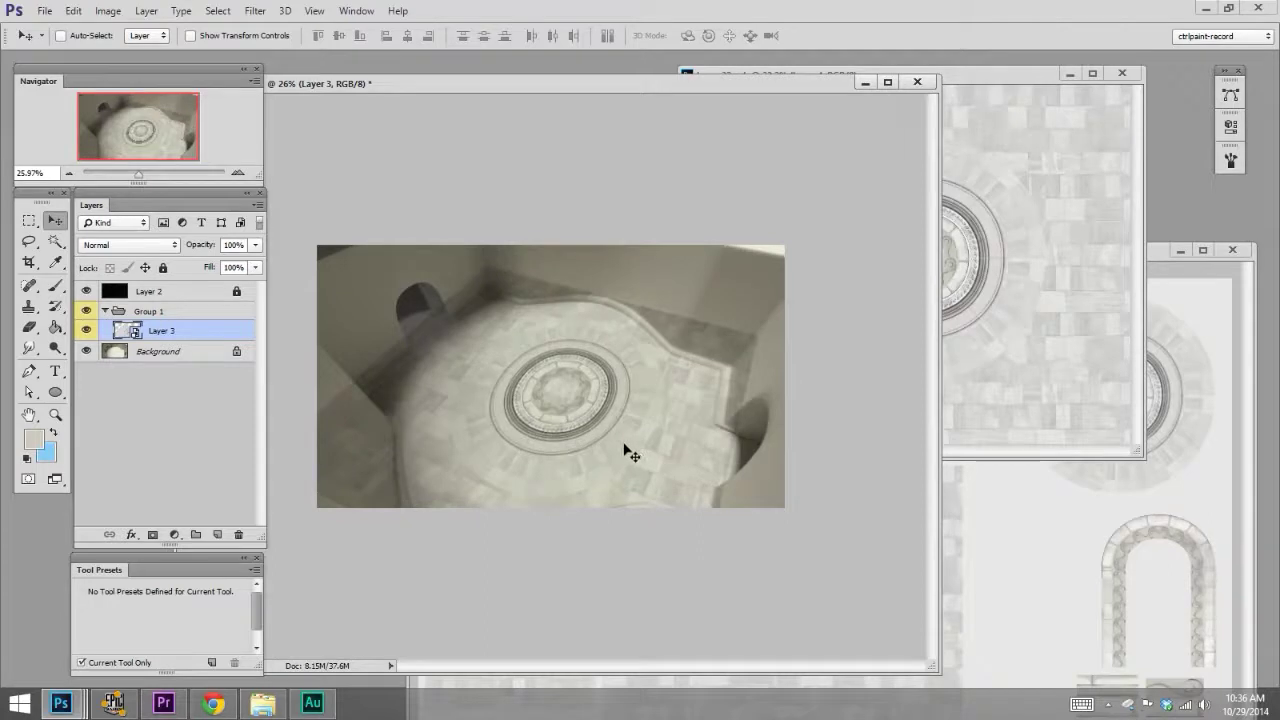
key(ctrl+t)
drag(760, 344, 777, 322)
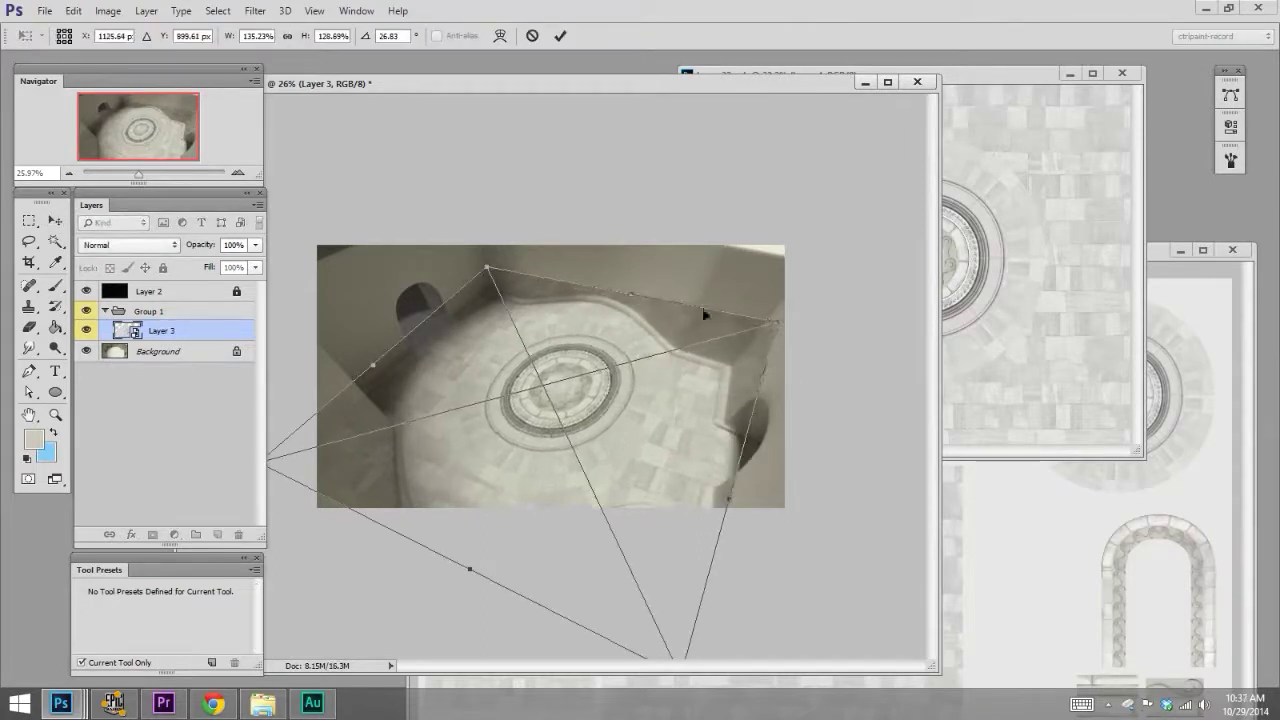
drag(486, 266, 471, 245)
drag(654, 432, 640, 437)
mouse_move(764, 329)
mouse_down()
mouse_move(769, 353)
mouse_move(775, 340)
mouse_up()
drag(460, 252, 485, 257)
drag(673, 88, 739, 85)
drag(313, 464, 289, 457)
drag(838, 340, 850, 331)
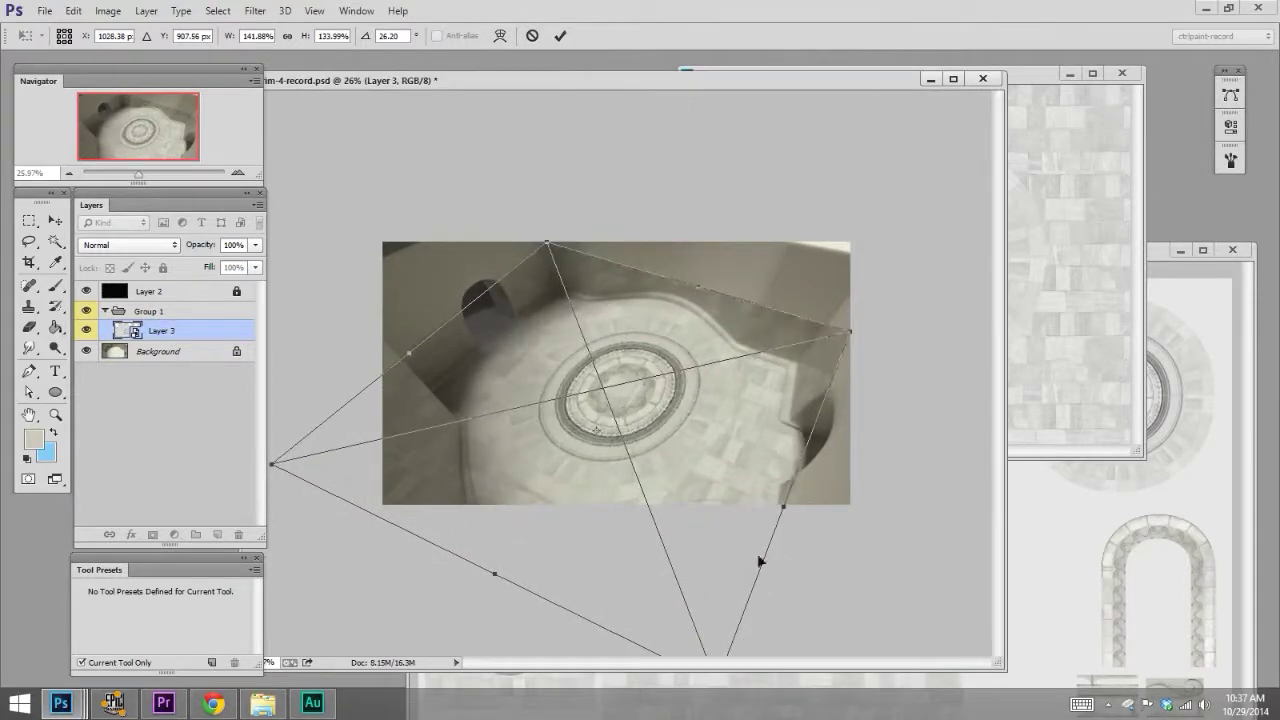
drag(735, 565, 745, 538)
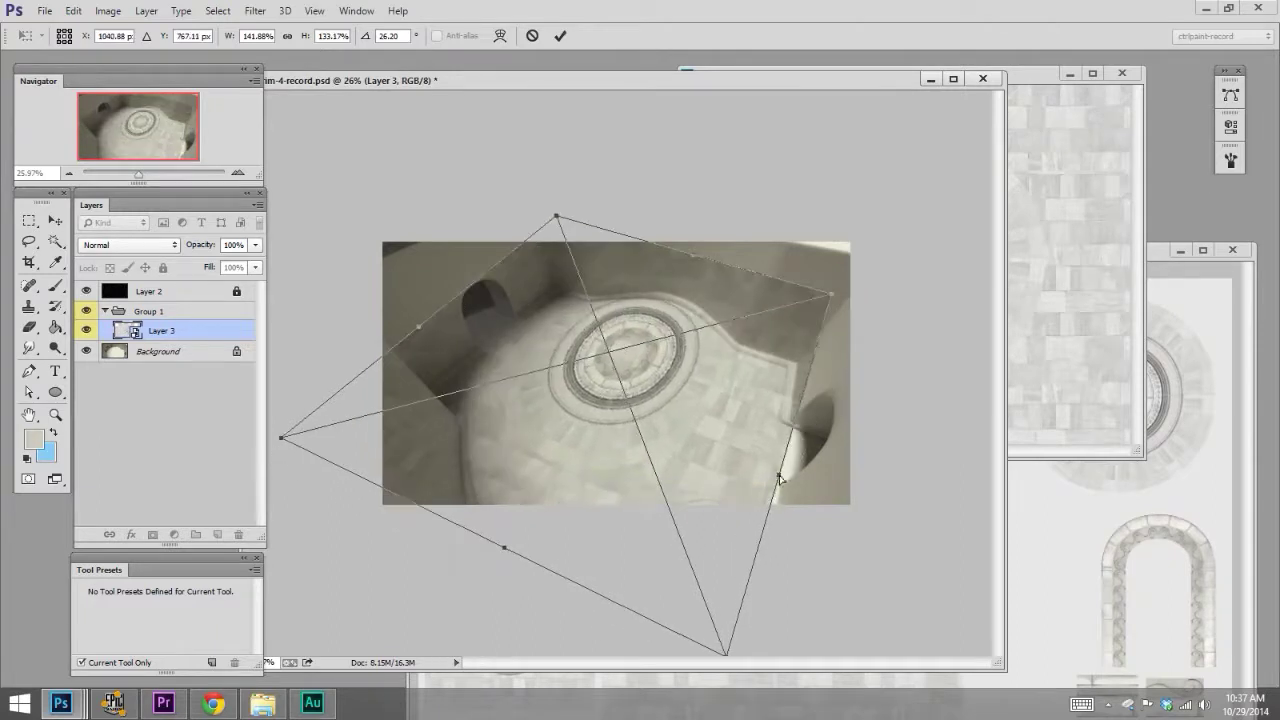
key(Return)
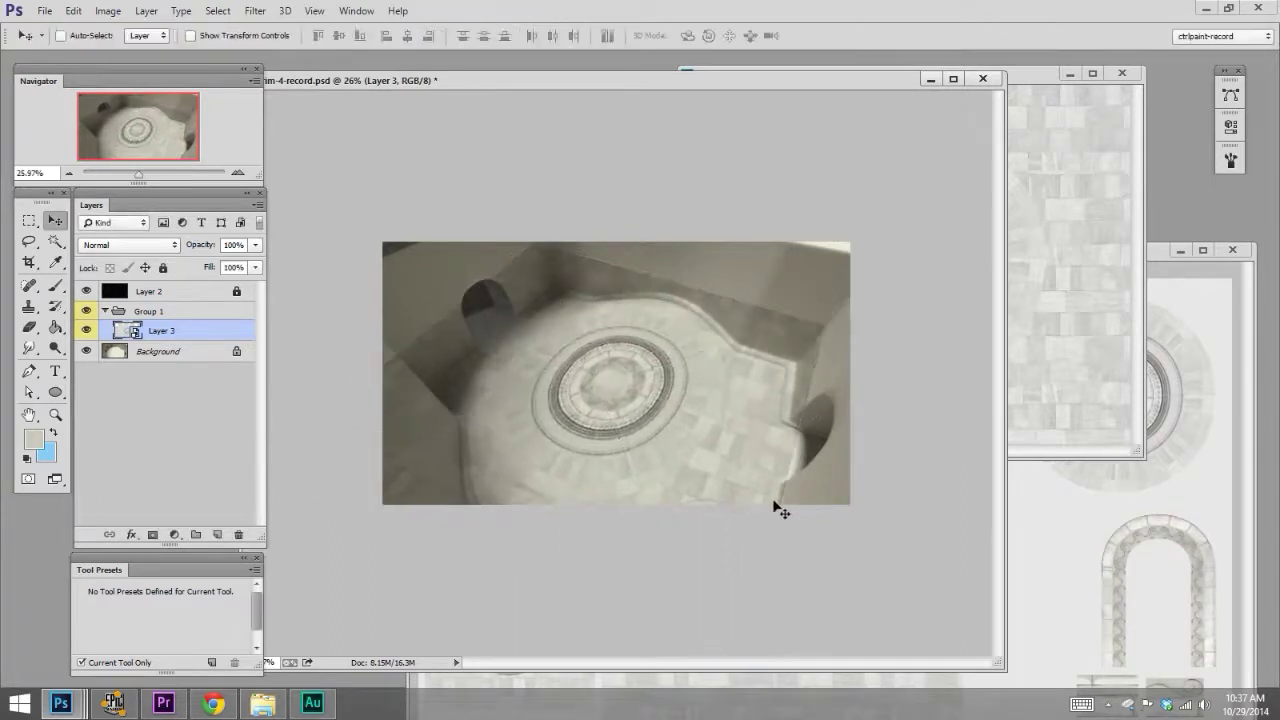
- Shift the medallion slightly lower inside the Smart Object's contents and save them to update the room painting
click(1113, 237)
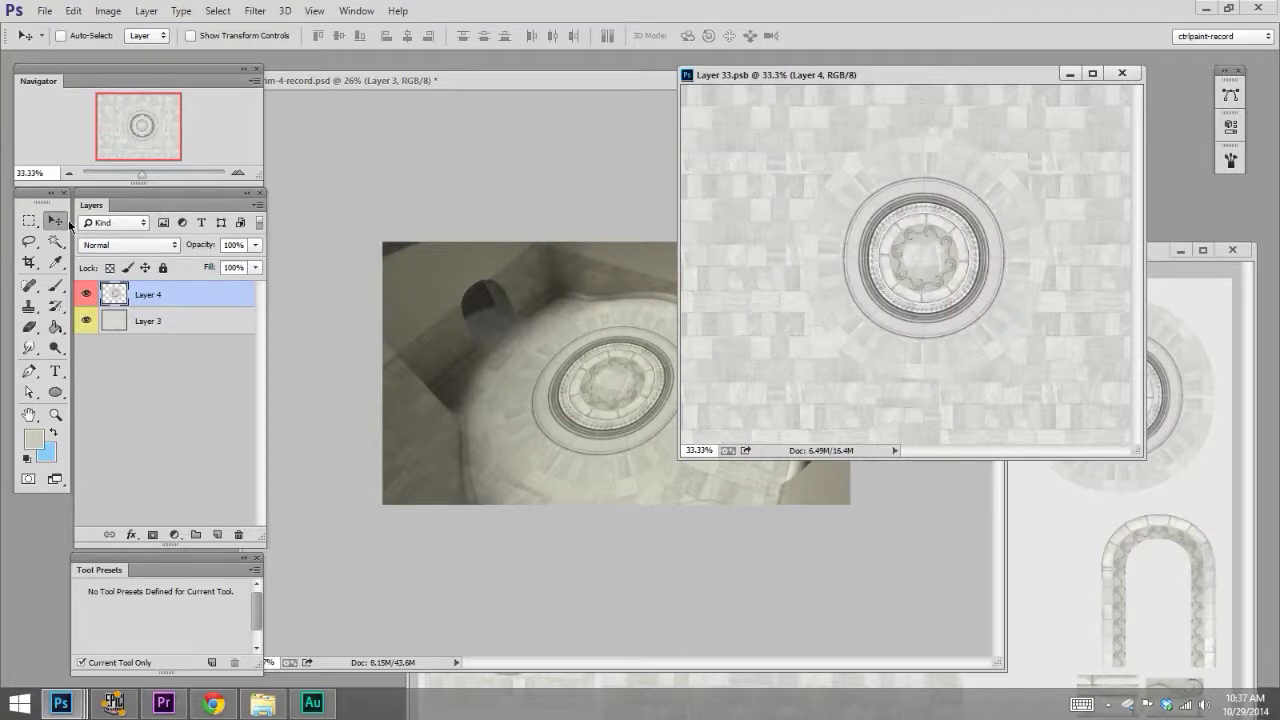
drag(945, 325, 940, 348)
key(ctrl+s)
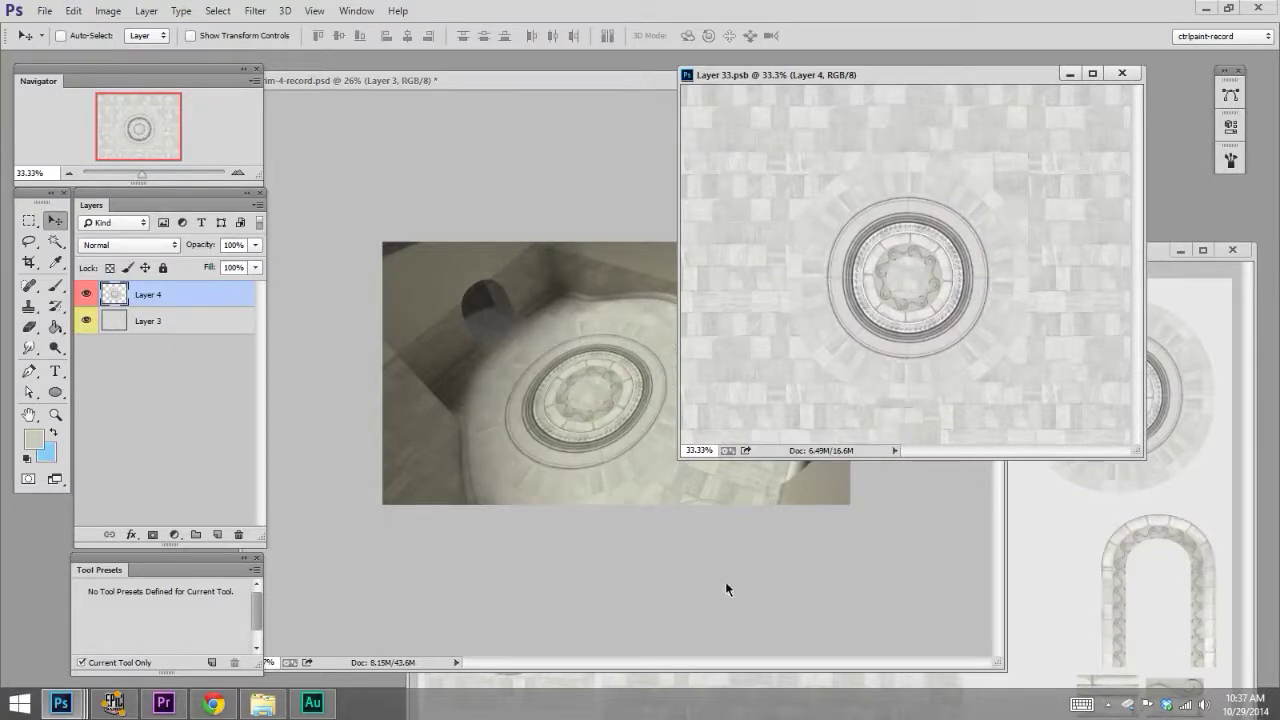
click(726, 589)
click(1054, 413)
drag(923, 320, 936, 330)
key(ctrl+s)
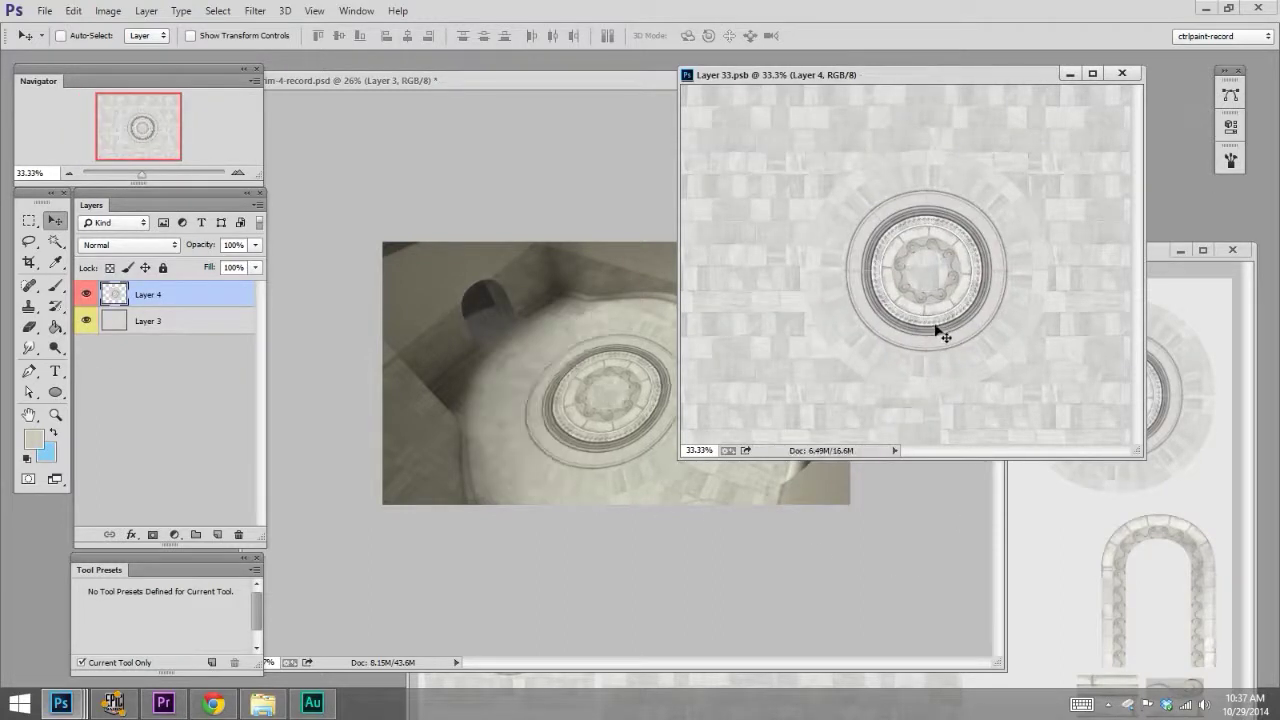
click(860, 574)
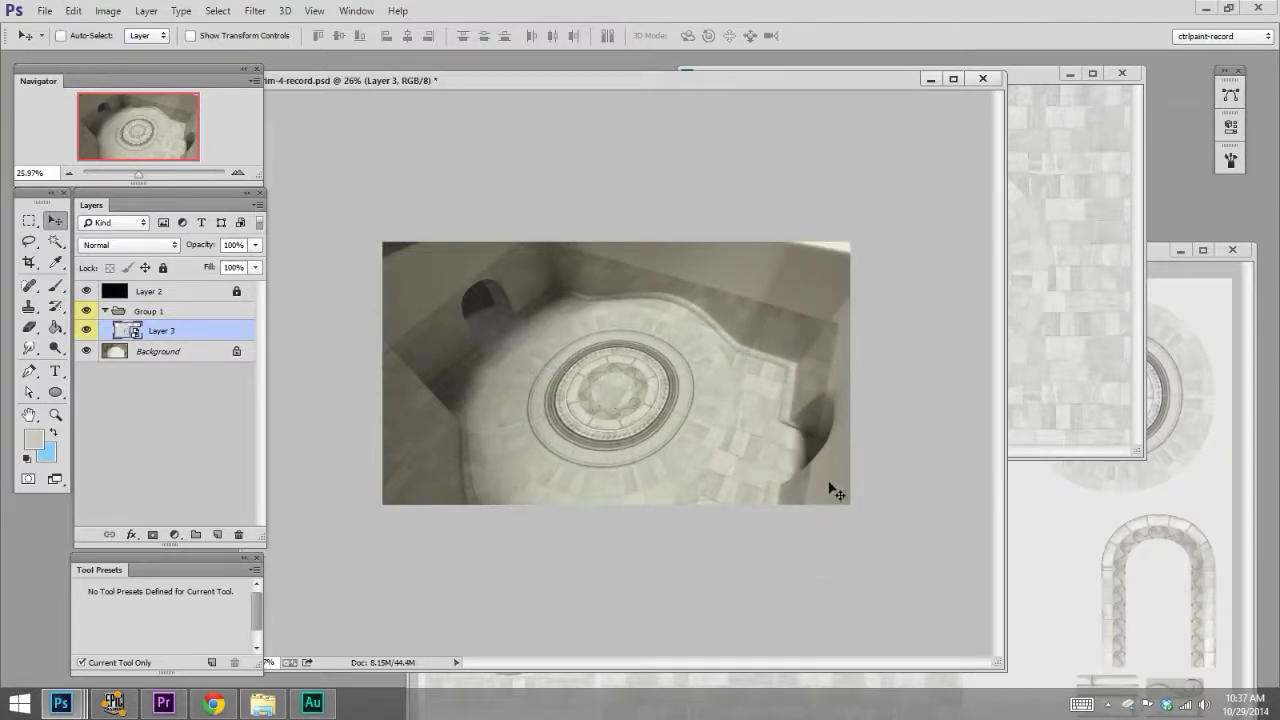
- Fine-tune the floor Smart Object's perspective with another free transform near the right wall
key(ctrl+t)
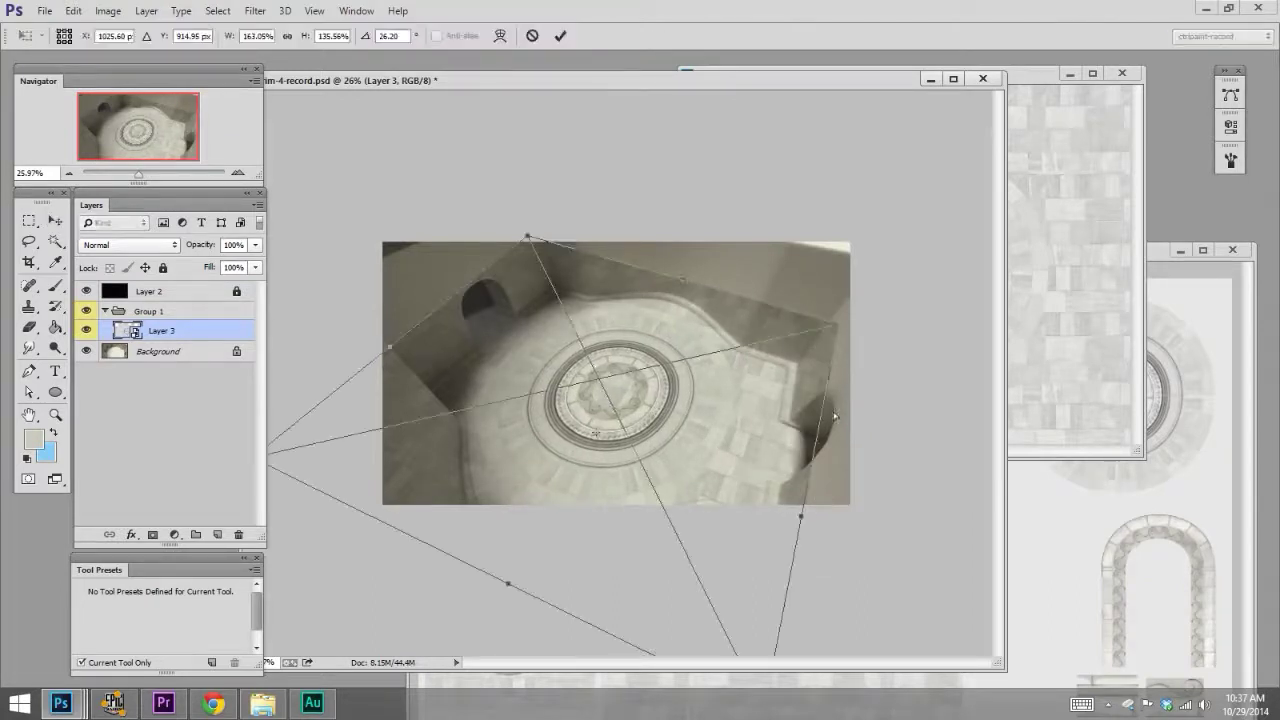
drag(845, 405, 842, 333)
key(Return)
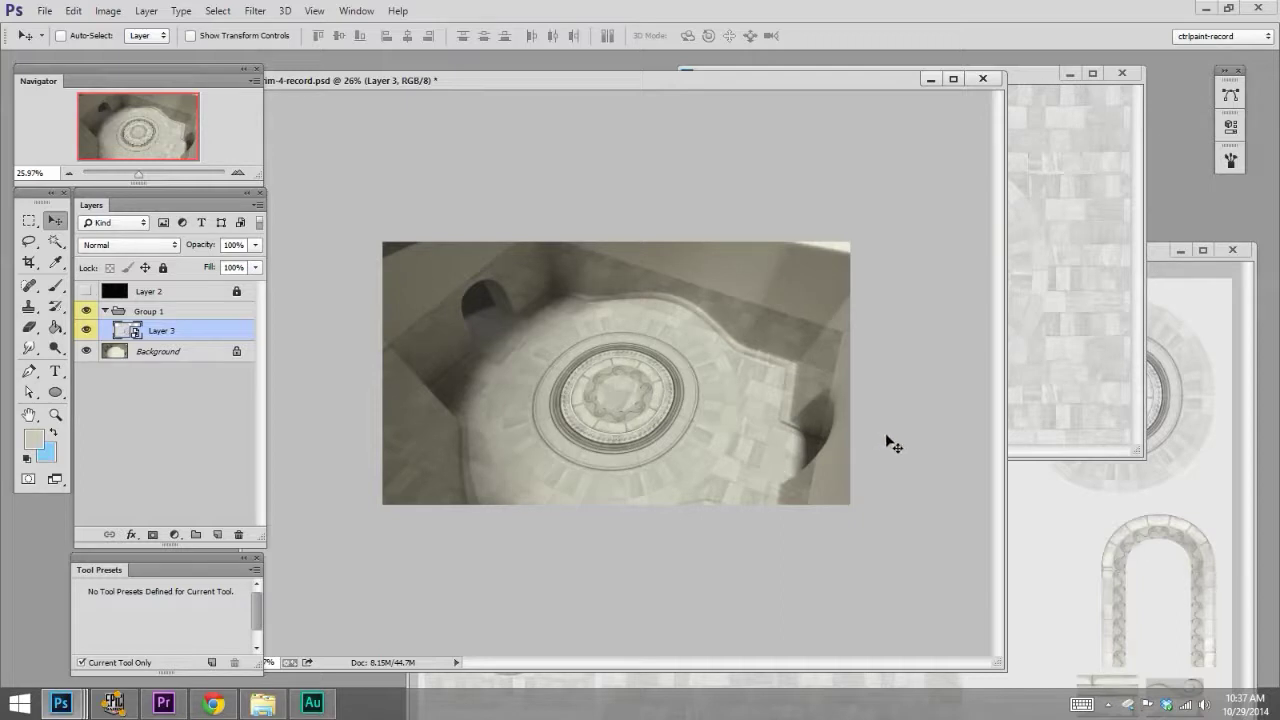
- Add a layer mask to the floor texture and paint black on it to hide the tiles overlapping the walls
key(ctrl+shift+m)
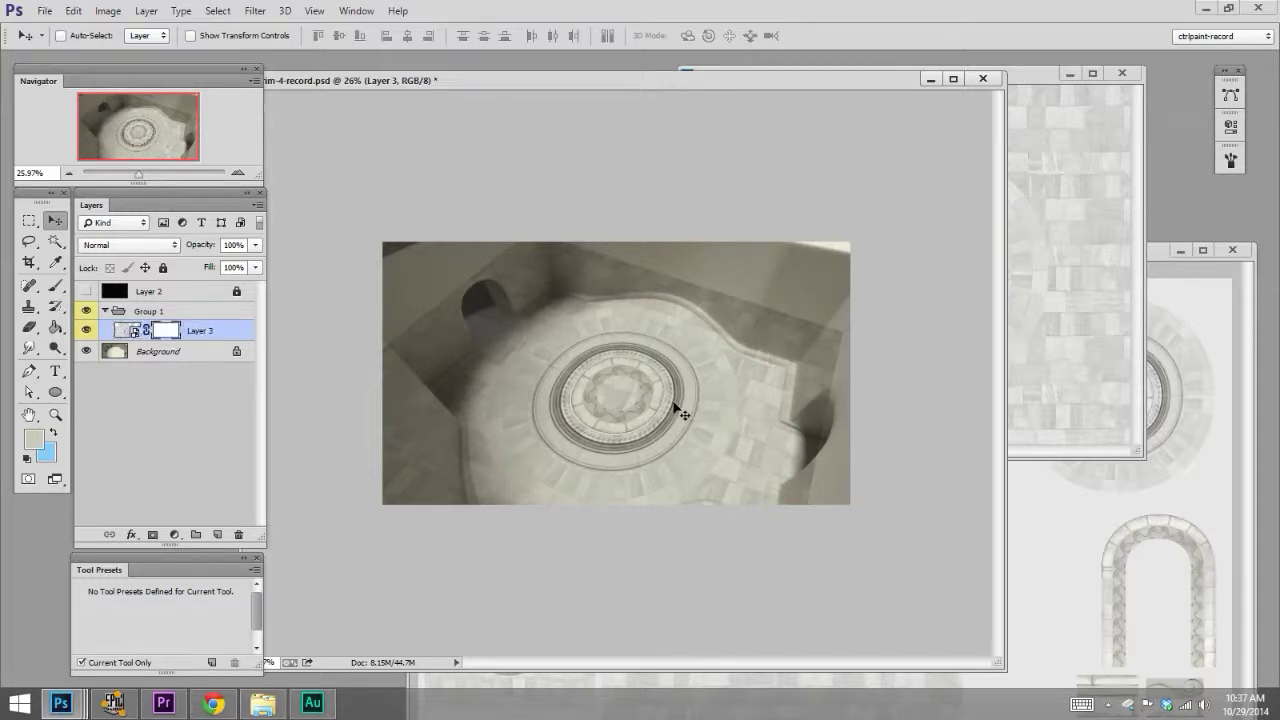
key(b)
key(x)
key(bracketright)
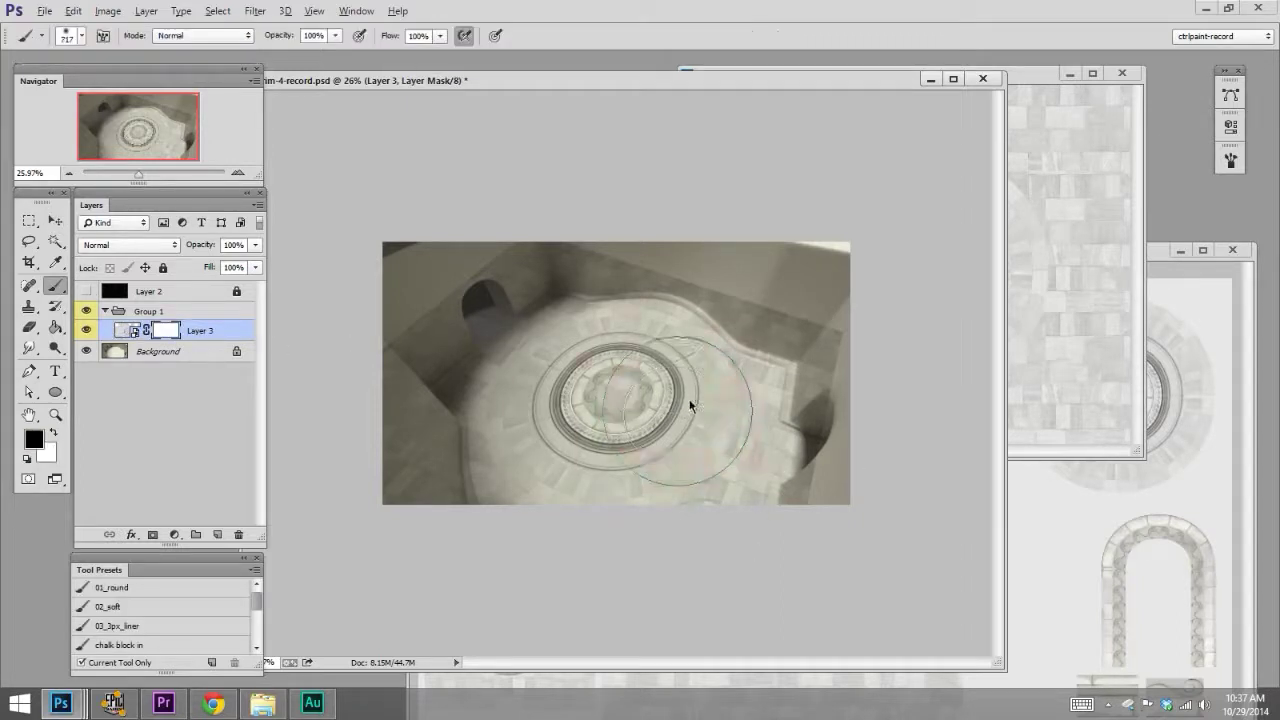
mouse_move(588, 227)
mouse_down()
mouse_move(700, 233)
mouse_move(855, 331)
mouse_move(782, 589)
mouse_up()
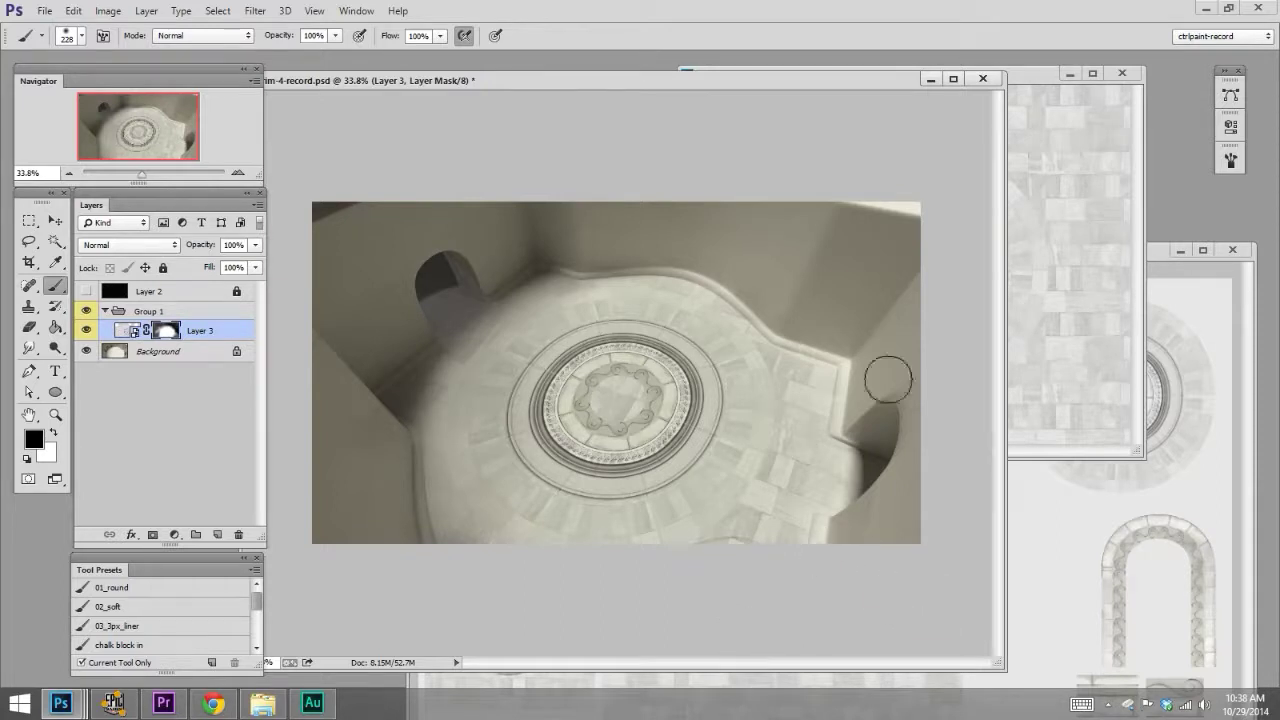
- Copy the thin grey molding strip from the trim sheet into the room painting and convert its layer to a Smart Object
click(1248, 321)
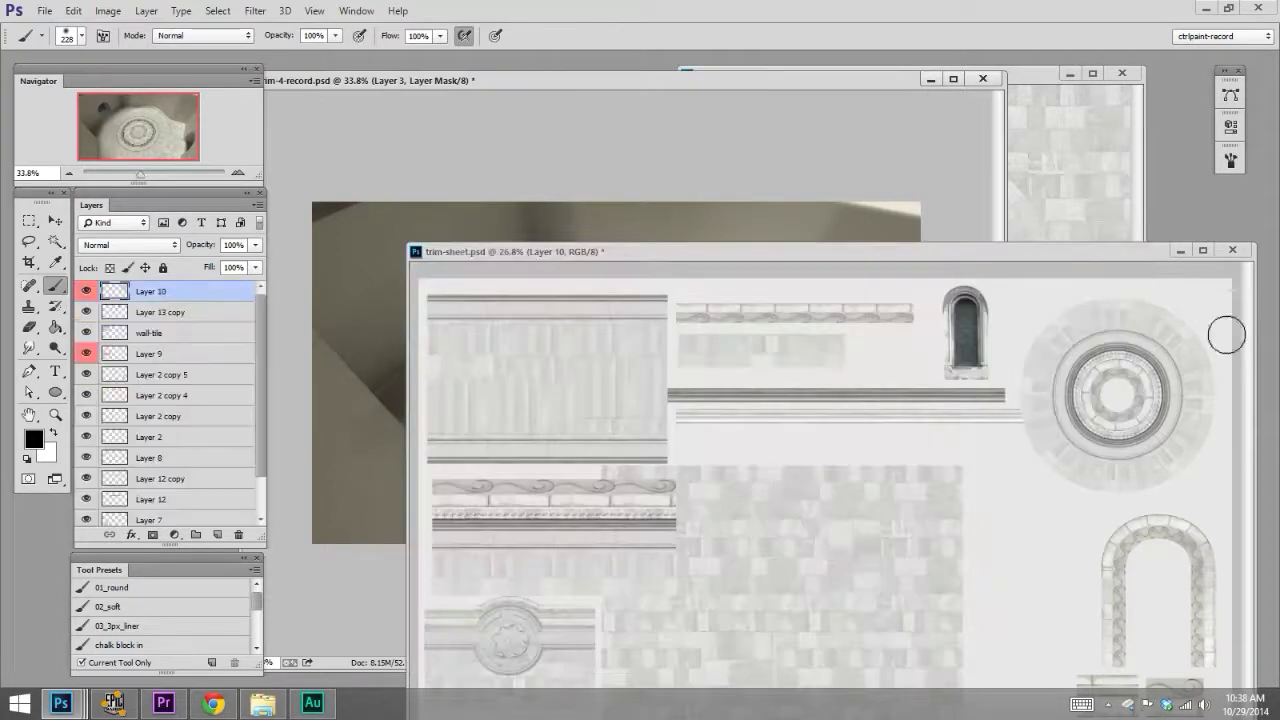
key(v)
drag(949, 418, 742, 484)
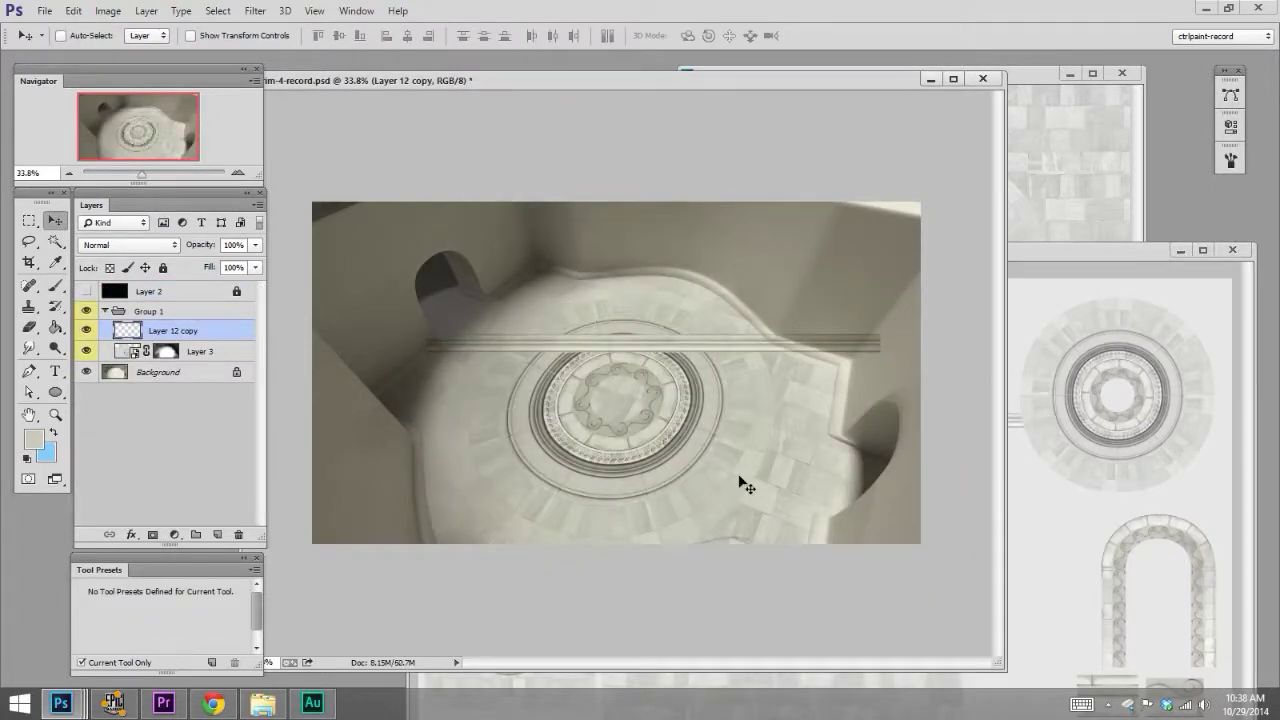
right_click(201, 334)
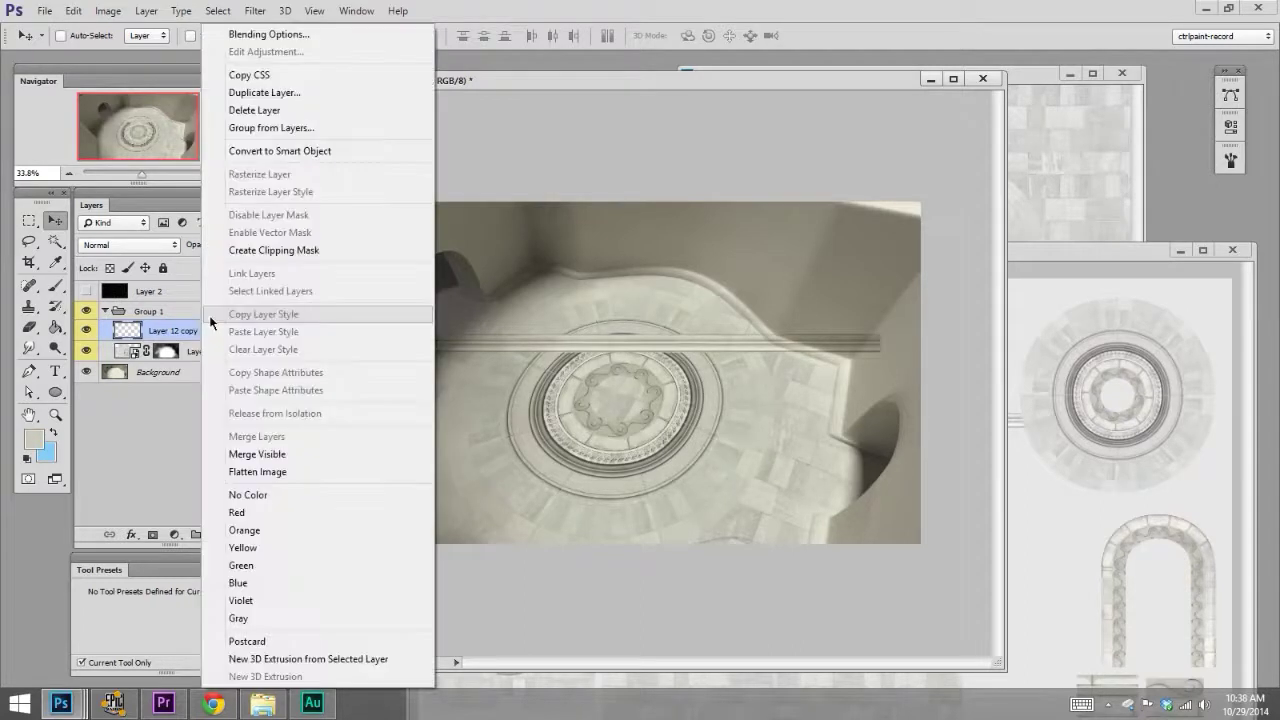
click(337, 151)
- Scale, rotate and position the molding strip so it spans the base of the back wall from corner to corner
key(ctrl+t)
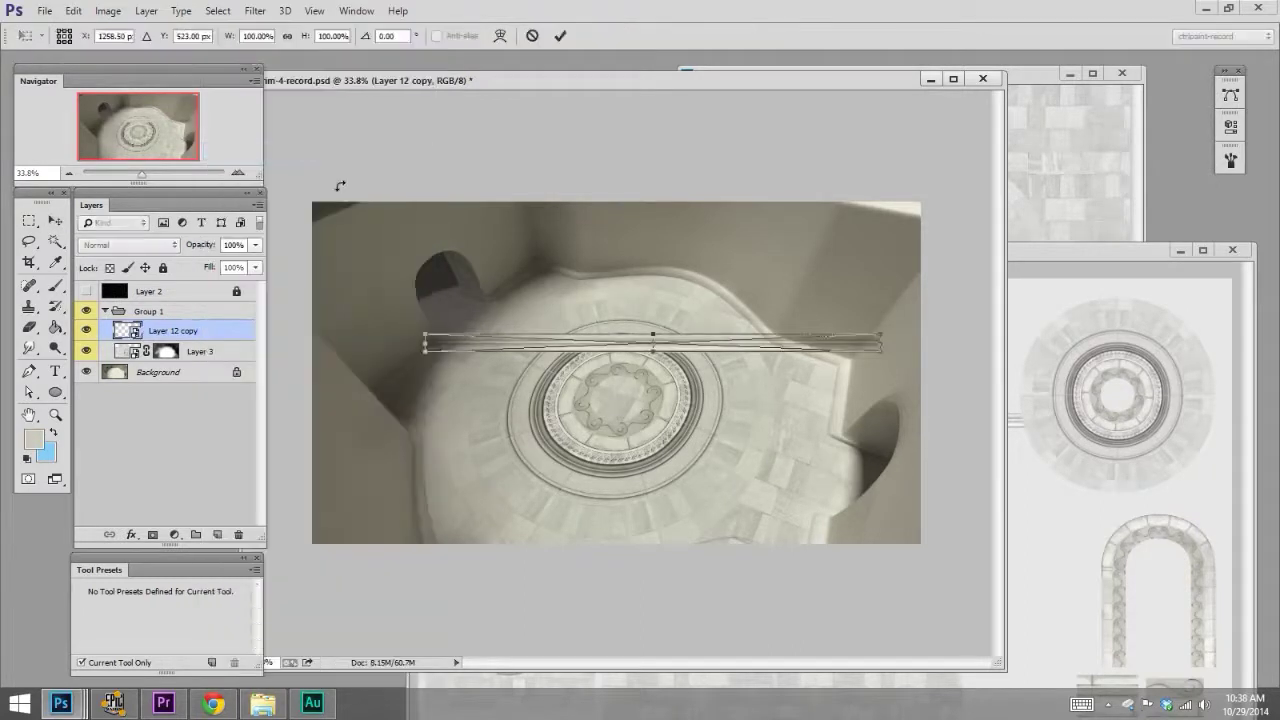
drag(715, 337, 811, 260)
drag(963, 270, 832, 349)
drag(688, 301, 699, 304)
drag(860, 360, 852, 356)
key(Return)
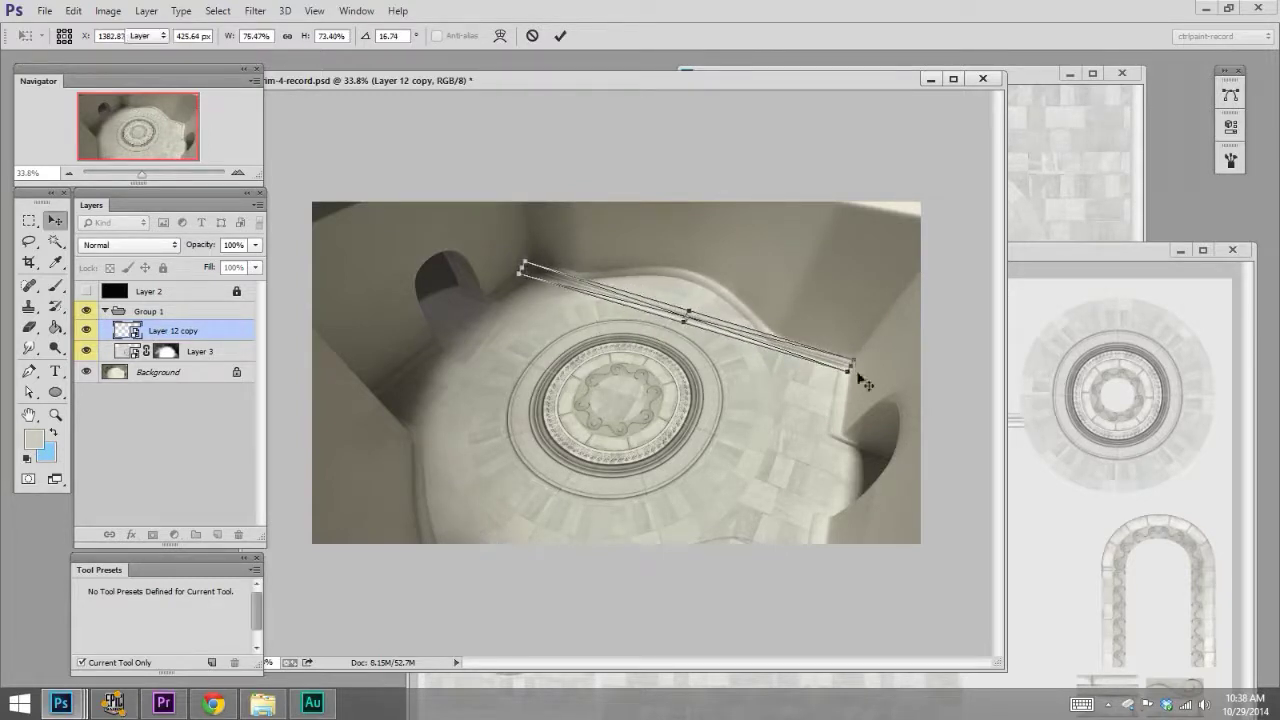
- Rasterize the molding strip's Smart Object layer
scroll(745, 455, up, 1)
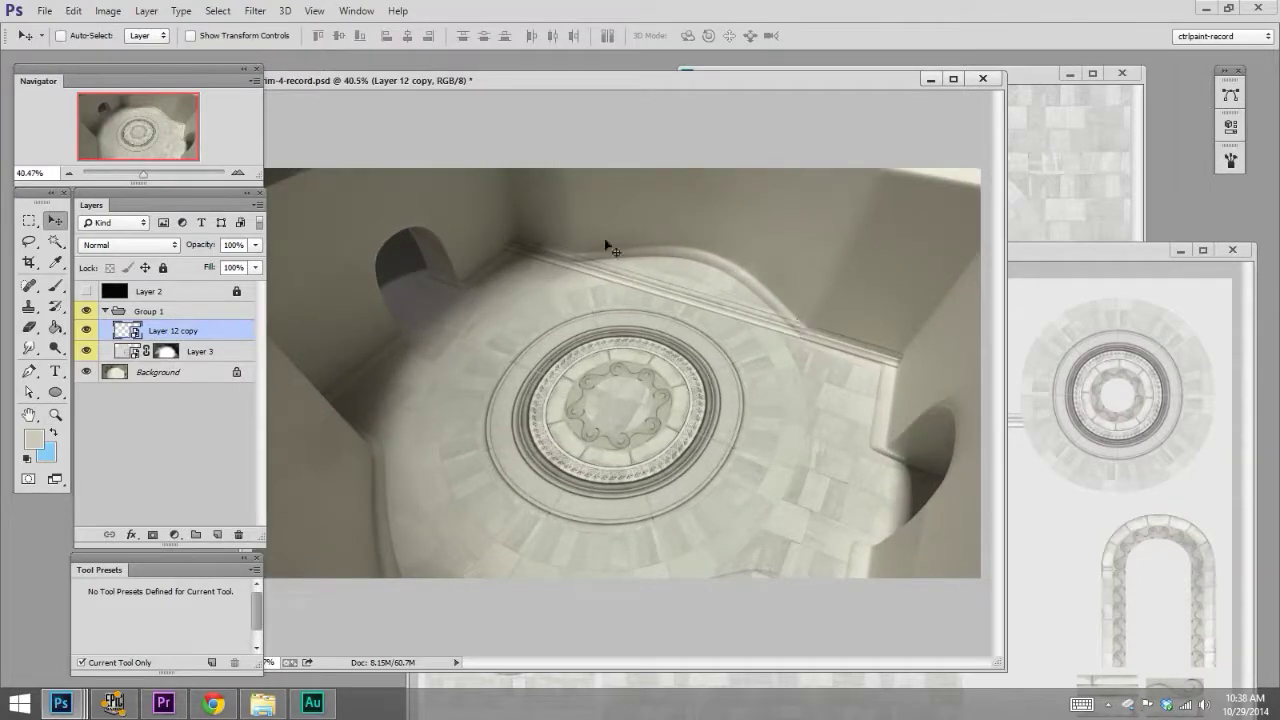
right_click(184, 334)
click(294, 216)
- Lasso the strip's middle section where the wall curves and cut it to its own layer
click(29, 241)
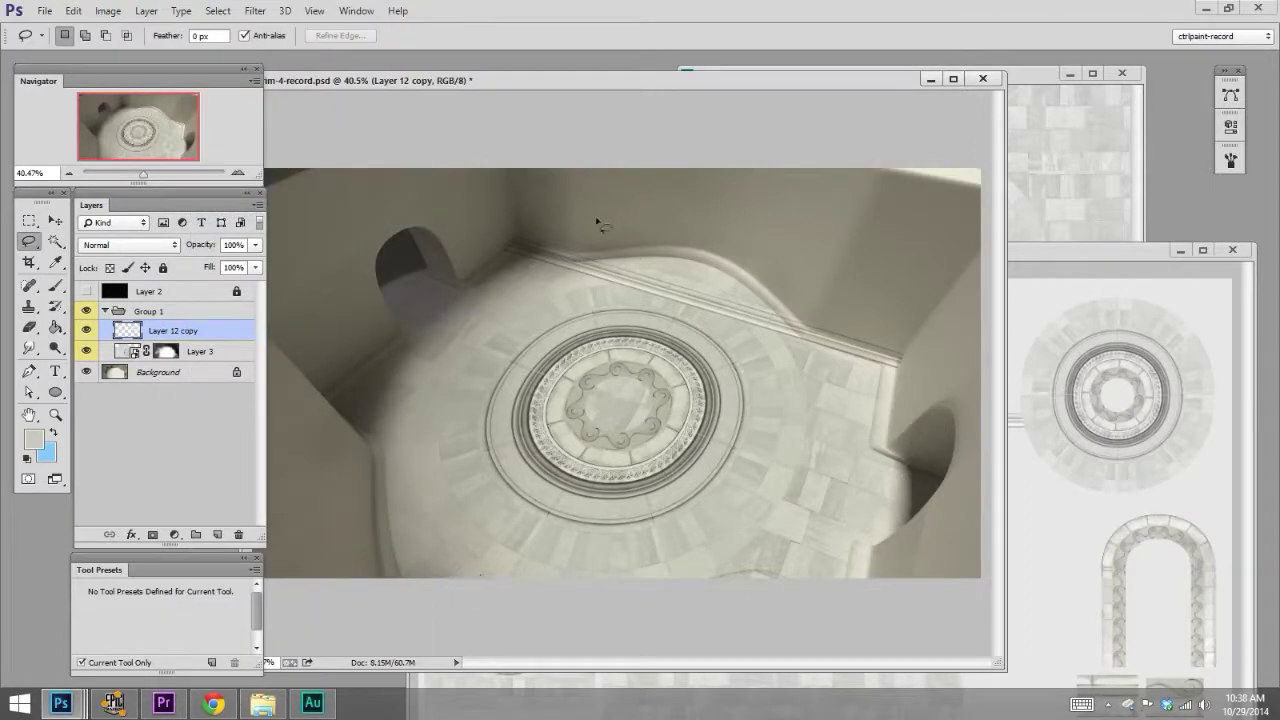
mouse_move(597, 219)
mouse_down()
mouse_move(578, 254)
mouse_move(619, 410)
mouse_move(747, 396)
mouse_move(794, 361)
mouse_up()
drag(620, 212, 590, 218)
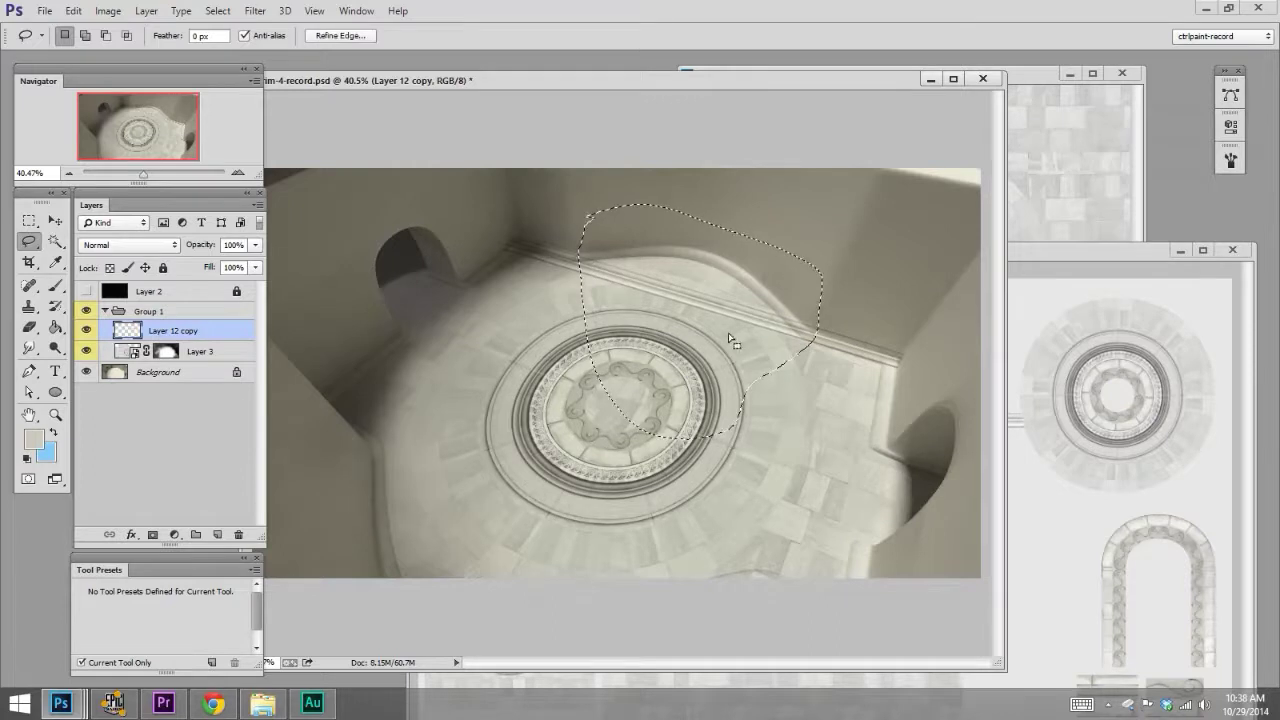
right_click(735, 315)
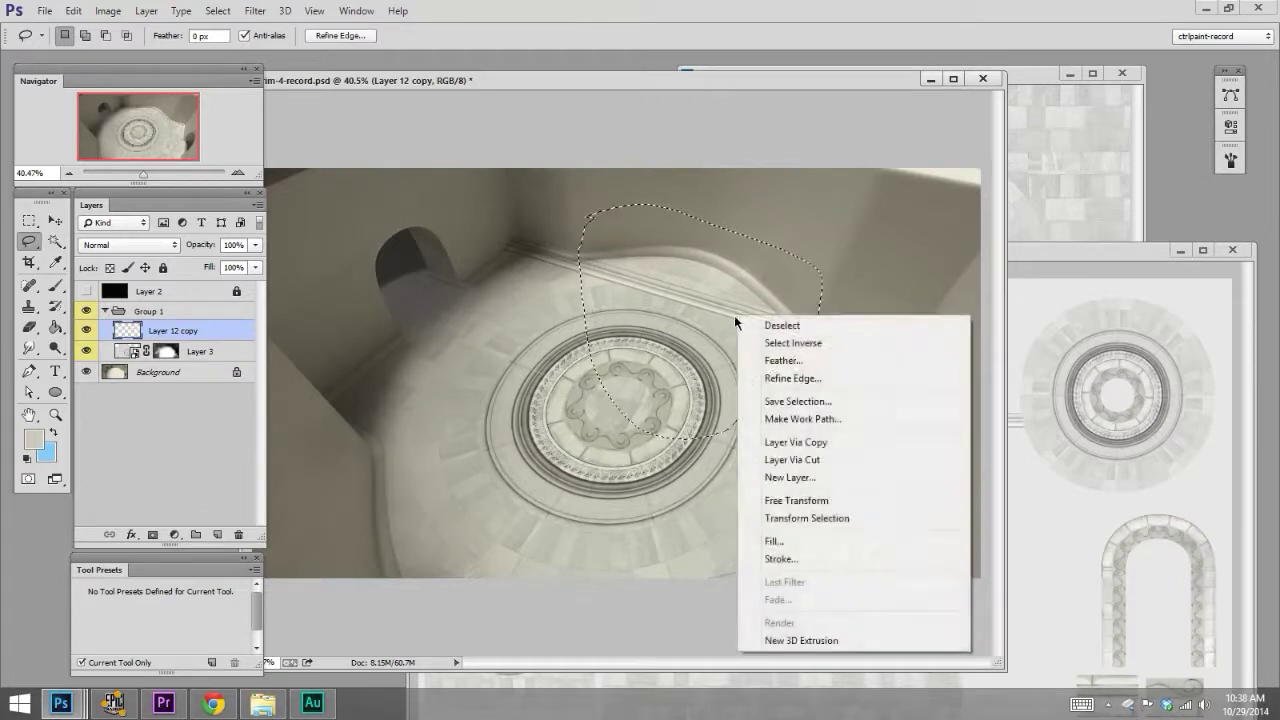
click(818, 465)
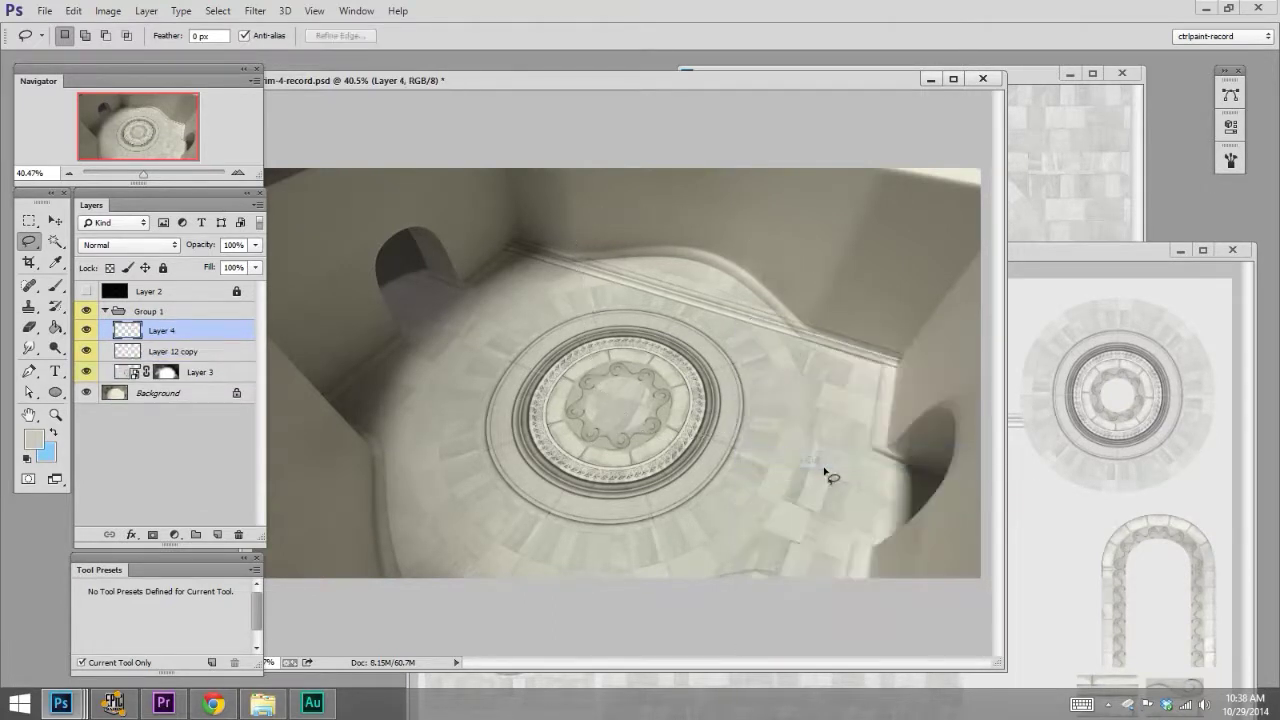
- Make a rectangular selection generously surrounding the cut middle molding section at the back wall
click(57, 224)
mouse_move(767, 493)
mouse_down()
mouse_move(769, 479)
mouse_move(759, 483)
mouse_up()
key(m)
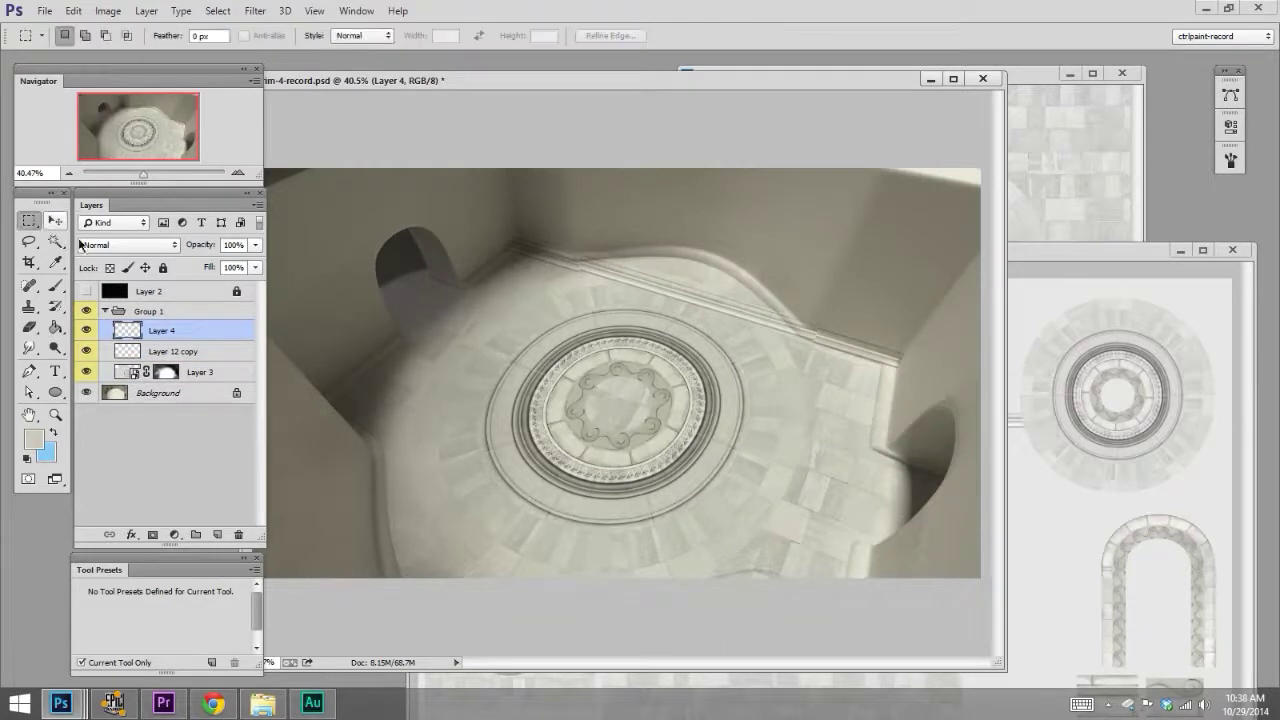
drag(508, 211, 550, 230)
drag(872, 437, 872, 450)
drag(796, 403, 763, 386)
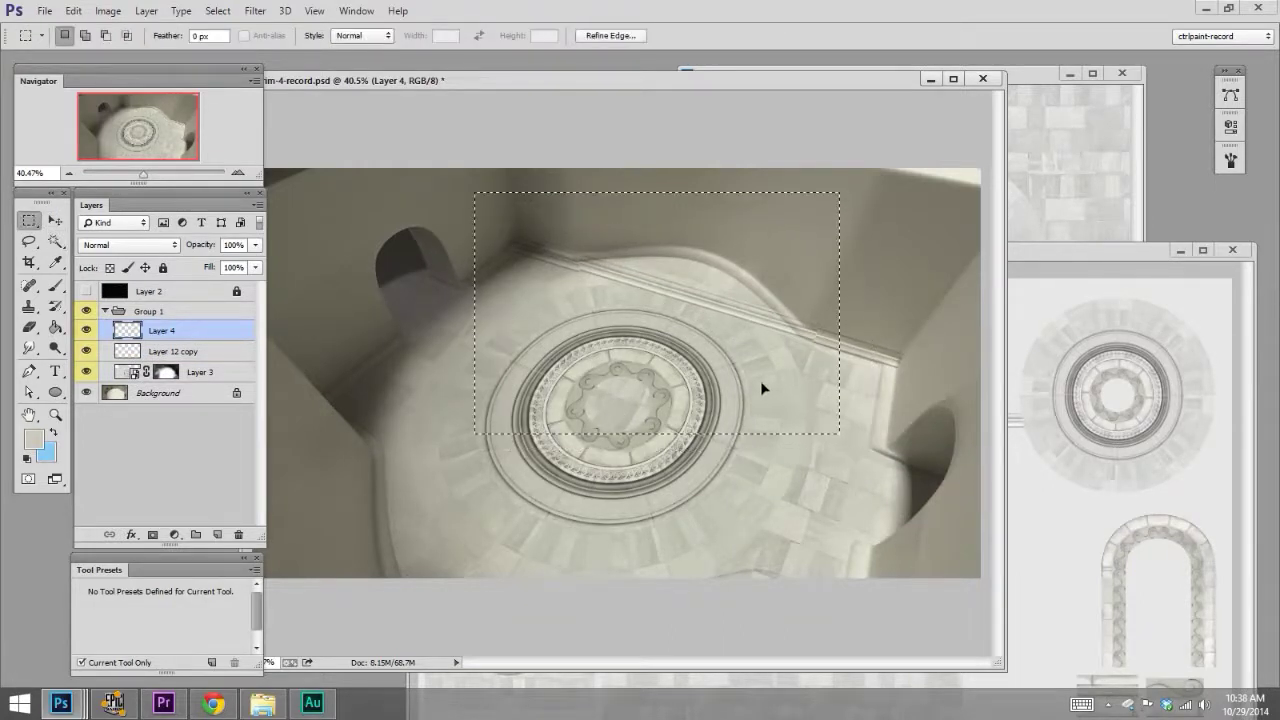
- Warp the middle molding section to follow the curved base of the back wall, and clear the selection
key(ctrl+t)
right_click(720, 284)
click(758, 405)
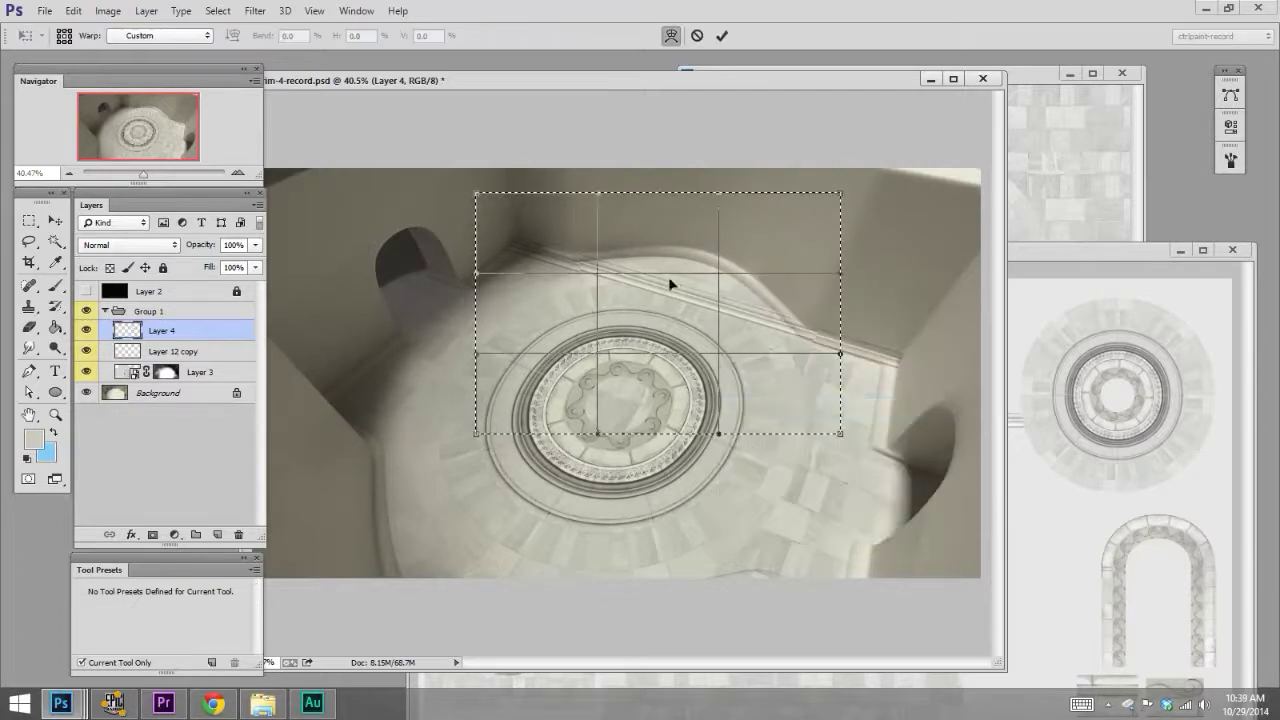
drag(671, 283, 777, 304)
drag(836, 350, 822, 371)
mouse_move(587, 258)
mouse_down()
mouse_move(574, 271)
mouse_move(671, 260)
mouse_move(591, 274)
mouse_up()
drag(481, 330, 470, 376)
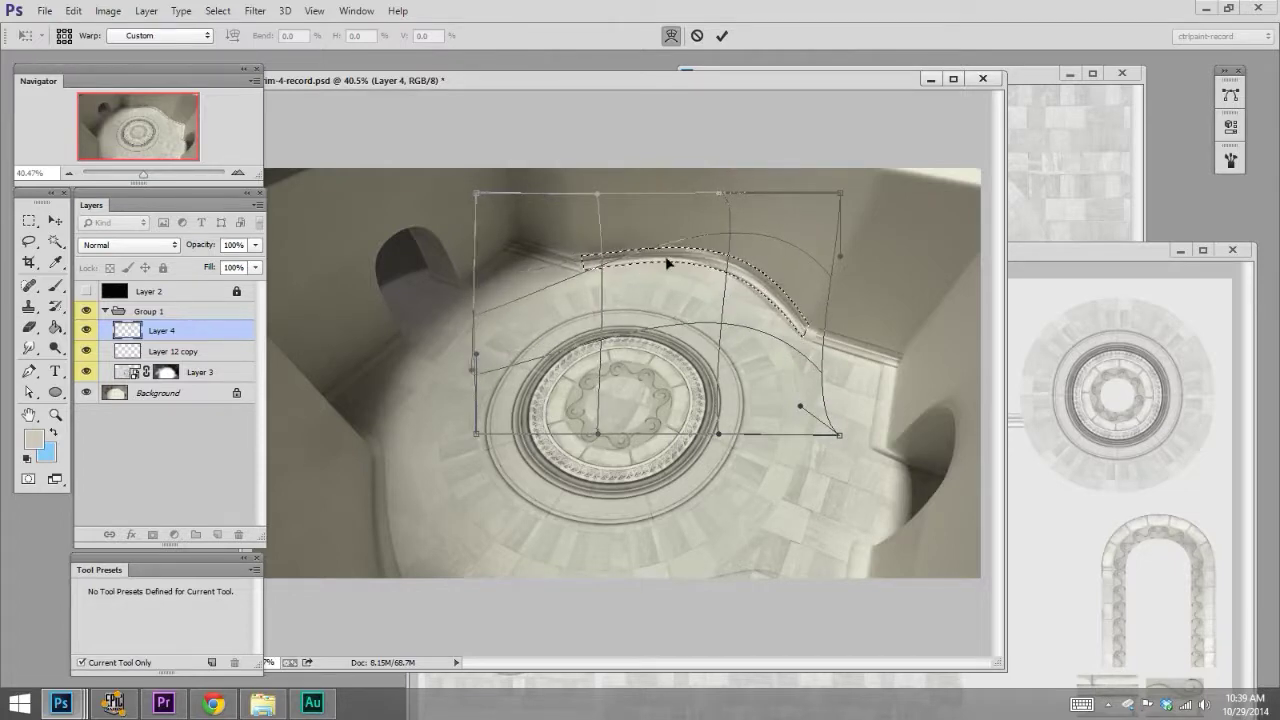
drag(666, 258, 662, 259)
drag(800, 406, 871, 439)
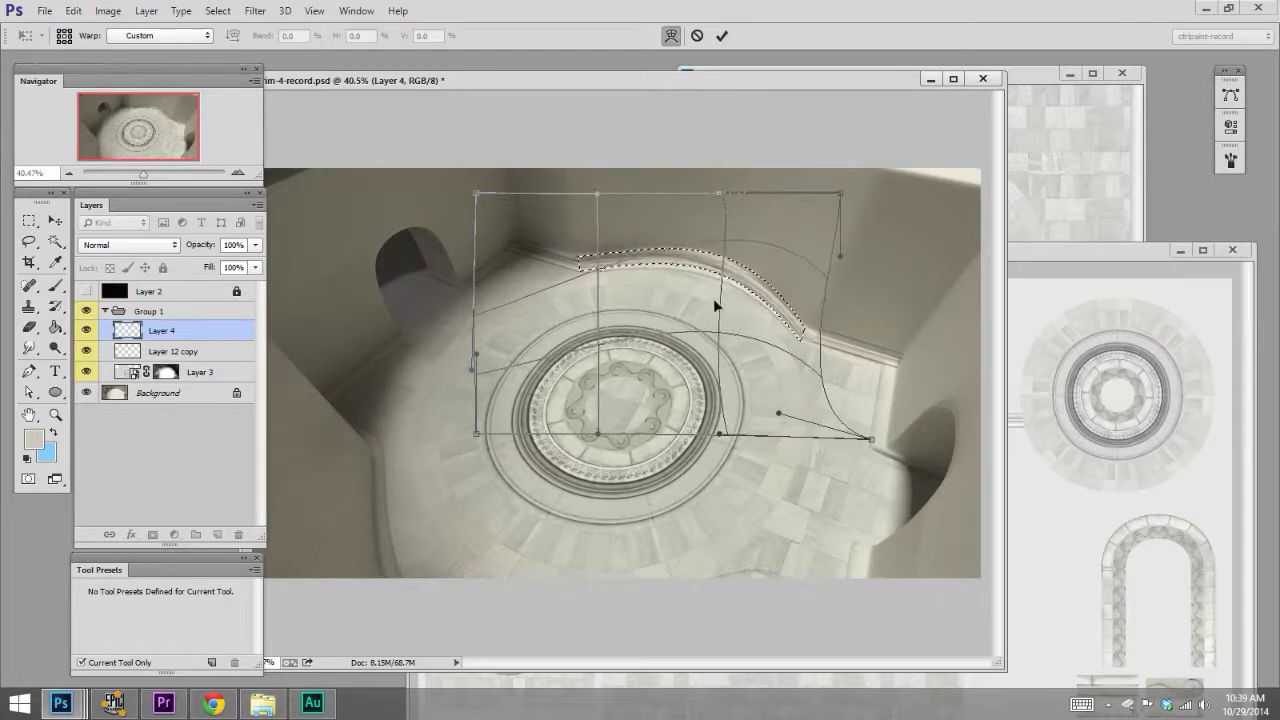
drag(715, 305, 758, 285)
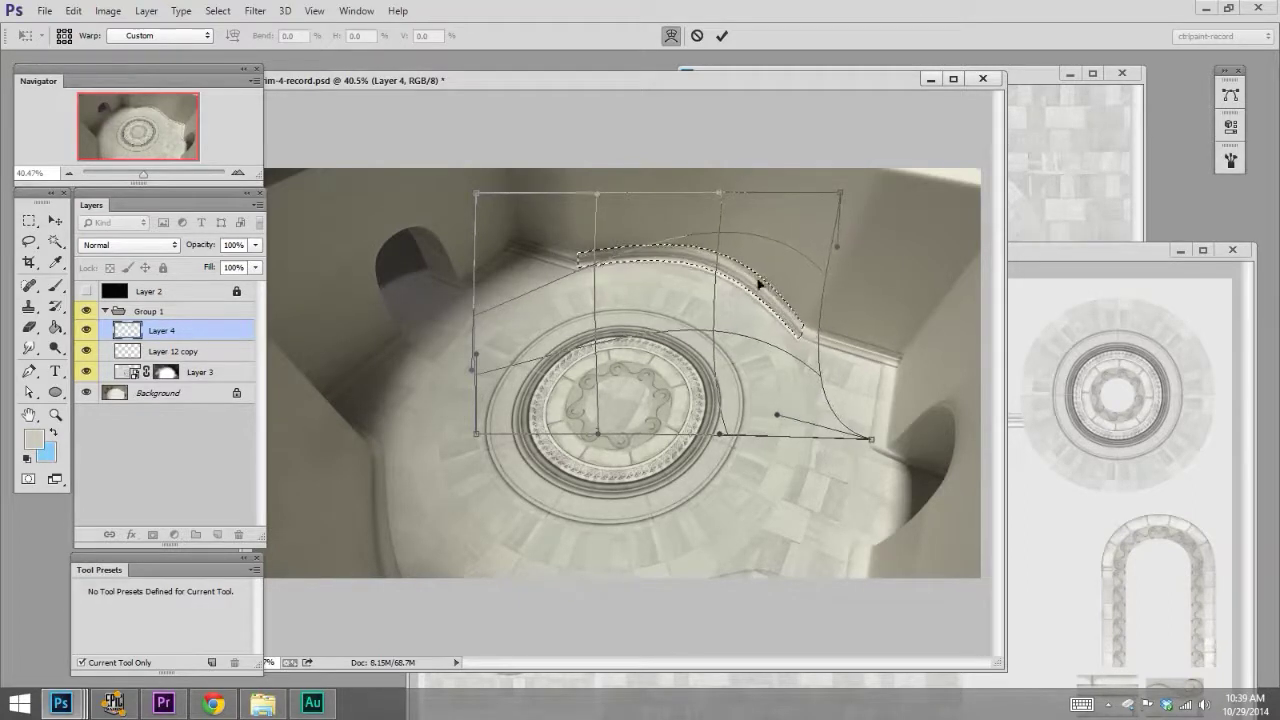
key(Return)
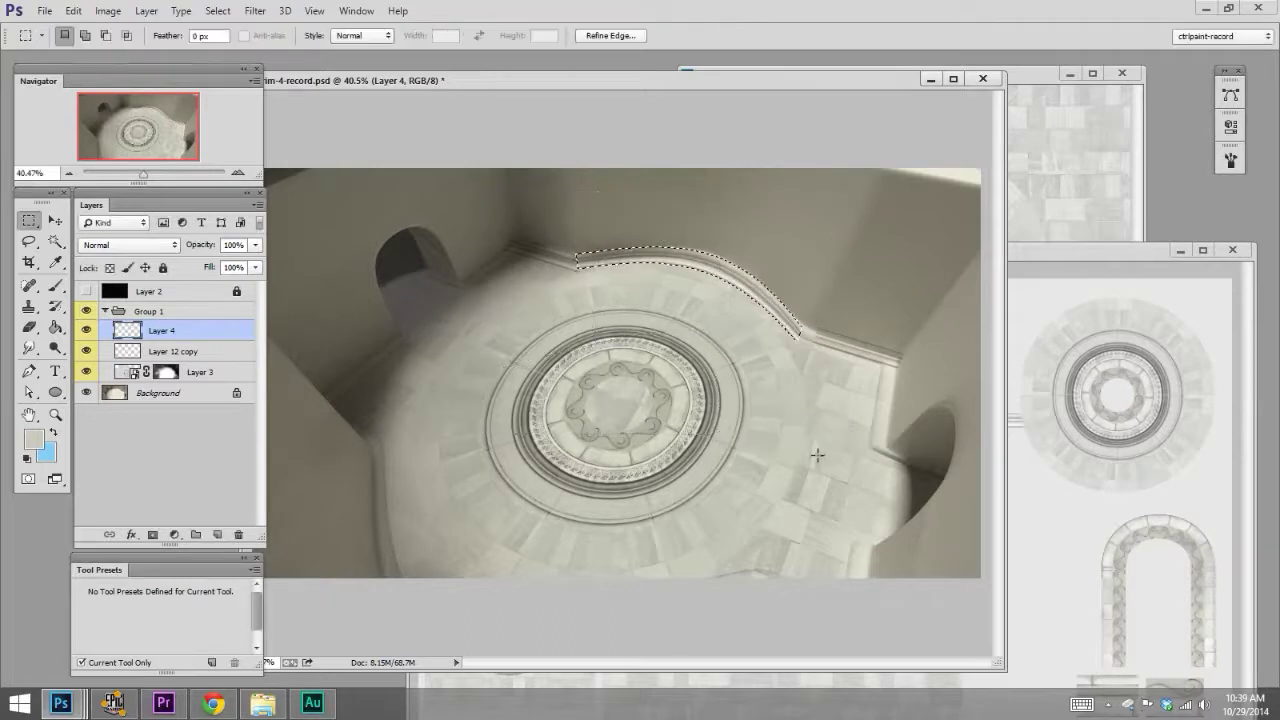
key(ctrl+d)
- Select the strip's end section near the right wall on the Layer 12 copy layer and cut it to its own layer
click(55, 221)
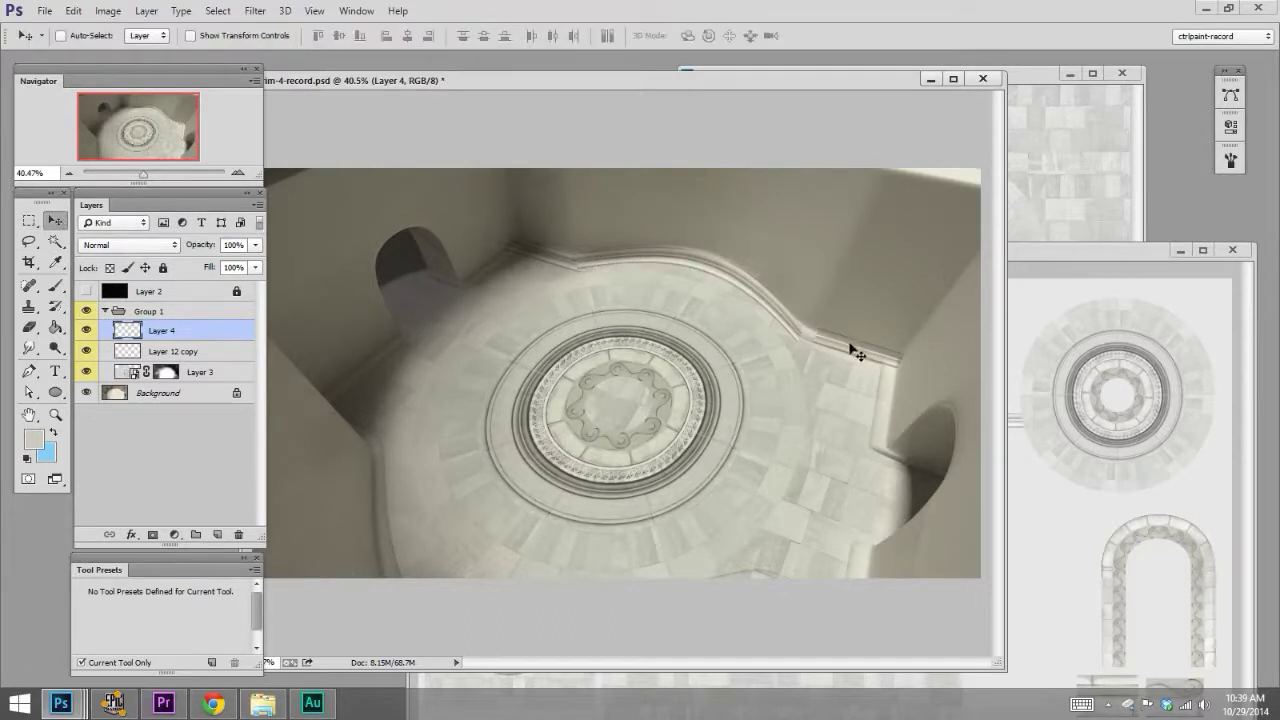
key(alt+bracketleft)
key(m)
drag(774, 276, 960, 450)
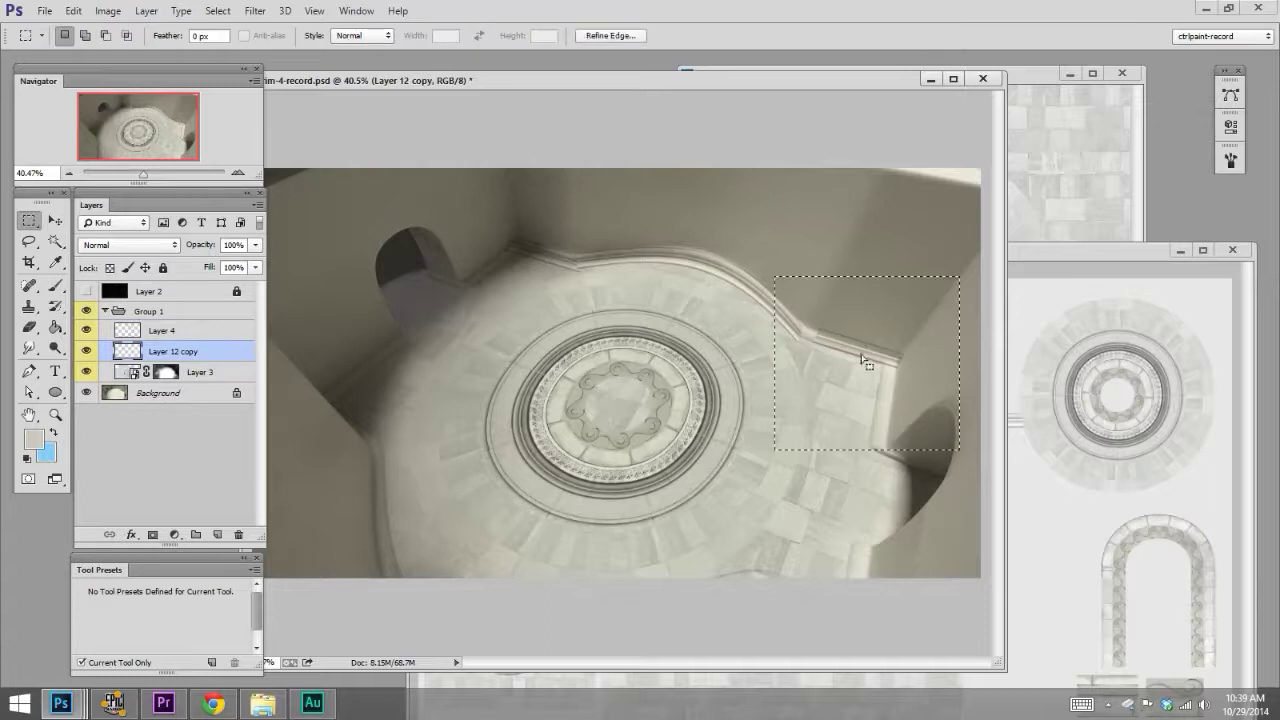
right_click(866, 362)
click(905, 165)
- Free-transform the cut end section so it meets the curved molding and the right wall corner
key(v)
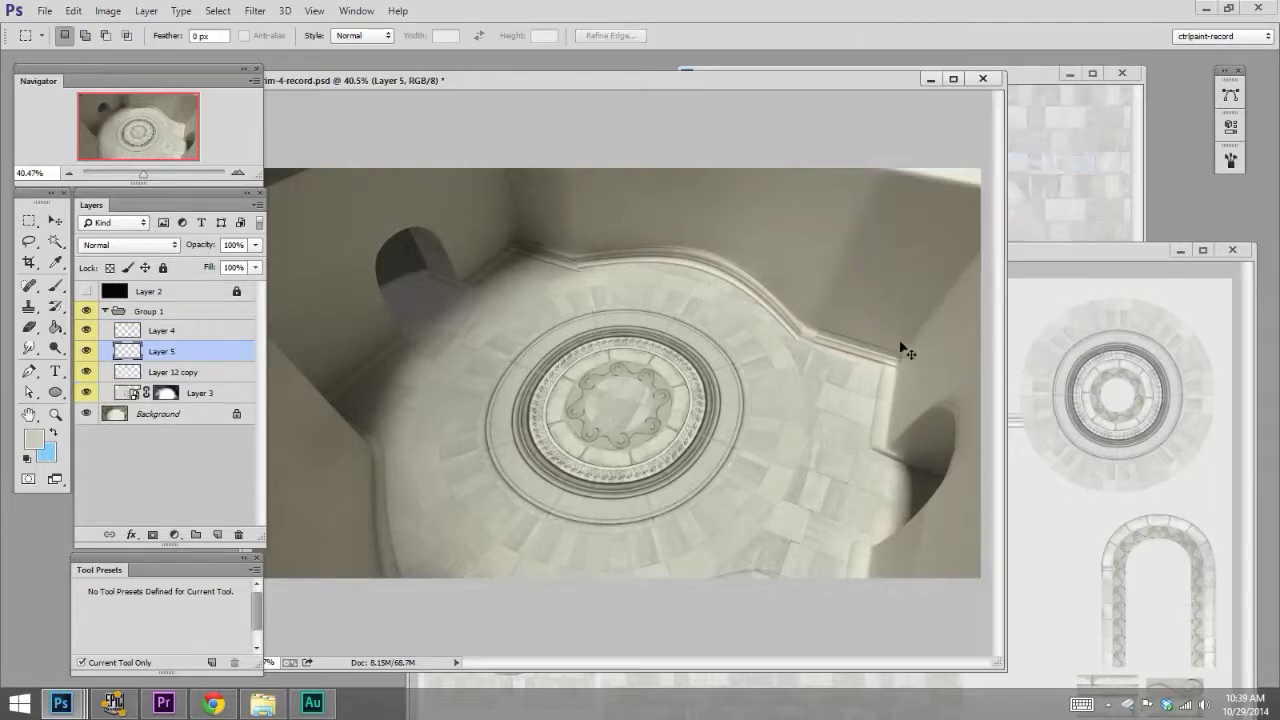
key(ctrl+t)
drag(866, 349, 905, 349)
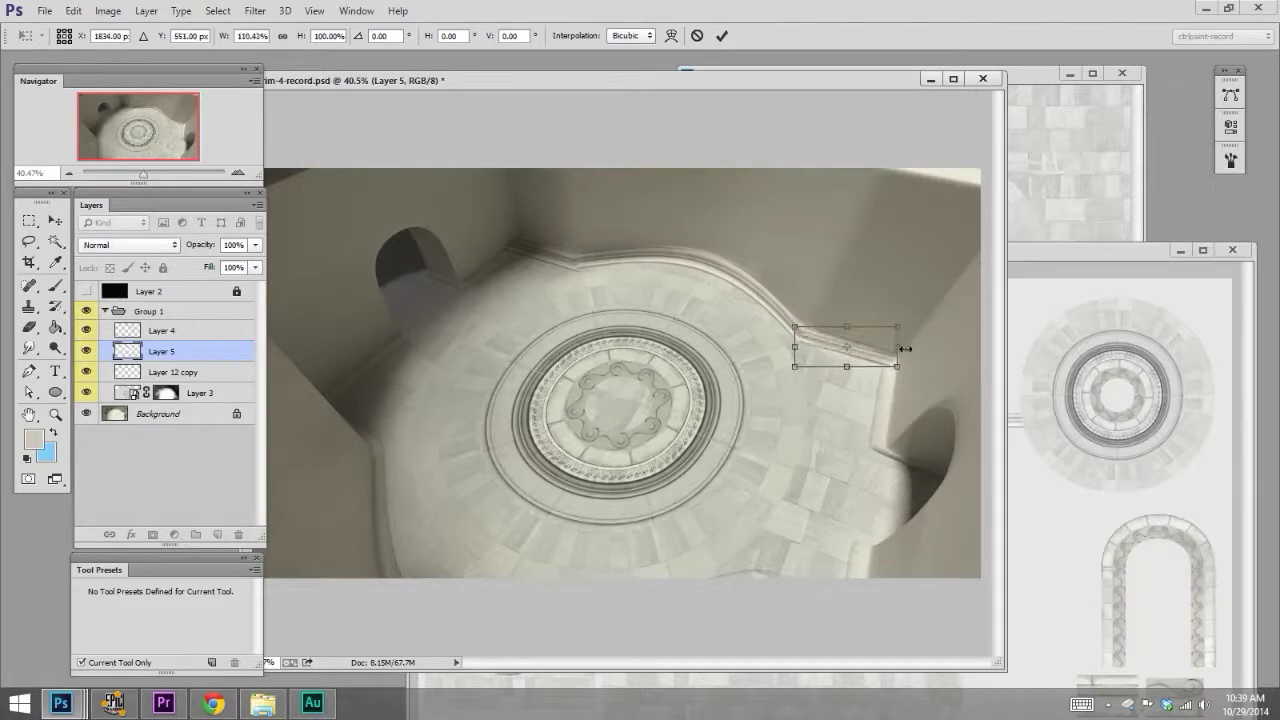
key(Return)
- Merge the separate molding section layers into the Layer 12 copy layer
key(m)
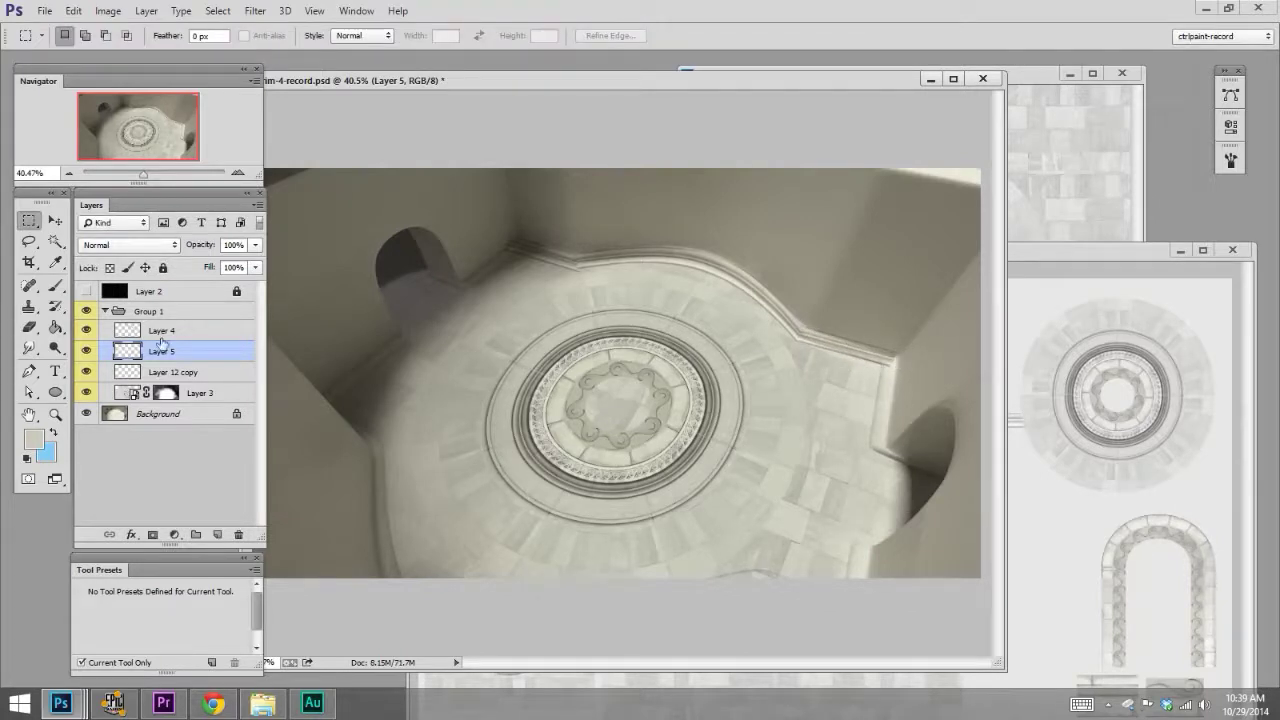
key(Delete)
key(Delete)
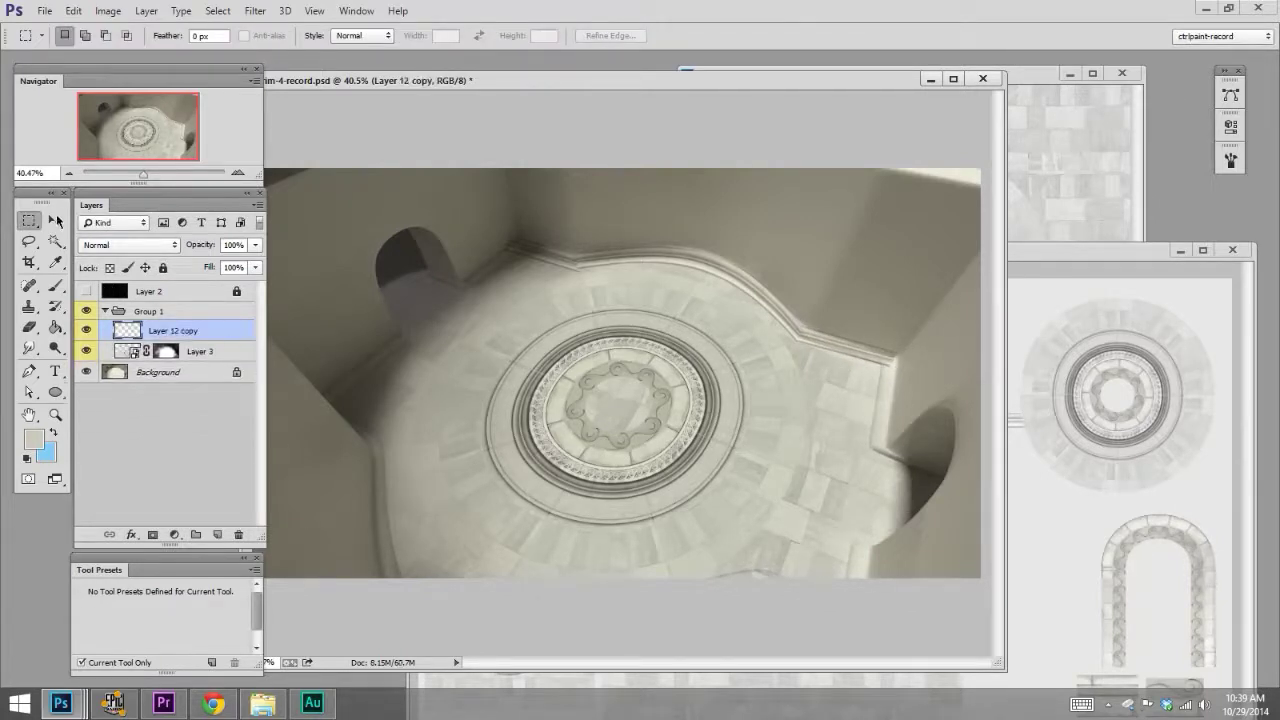
- Duplicate the base molding higher up the back wall and widen and skew the copy to reach the right corner
key(v)
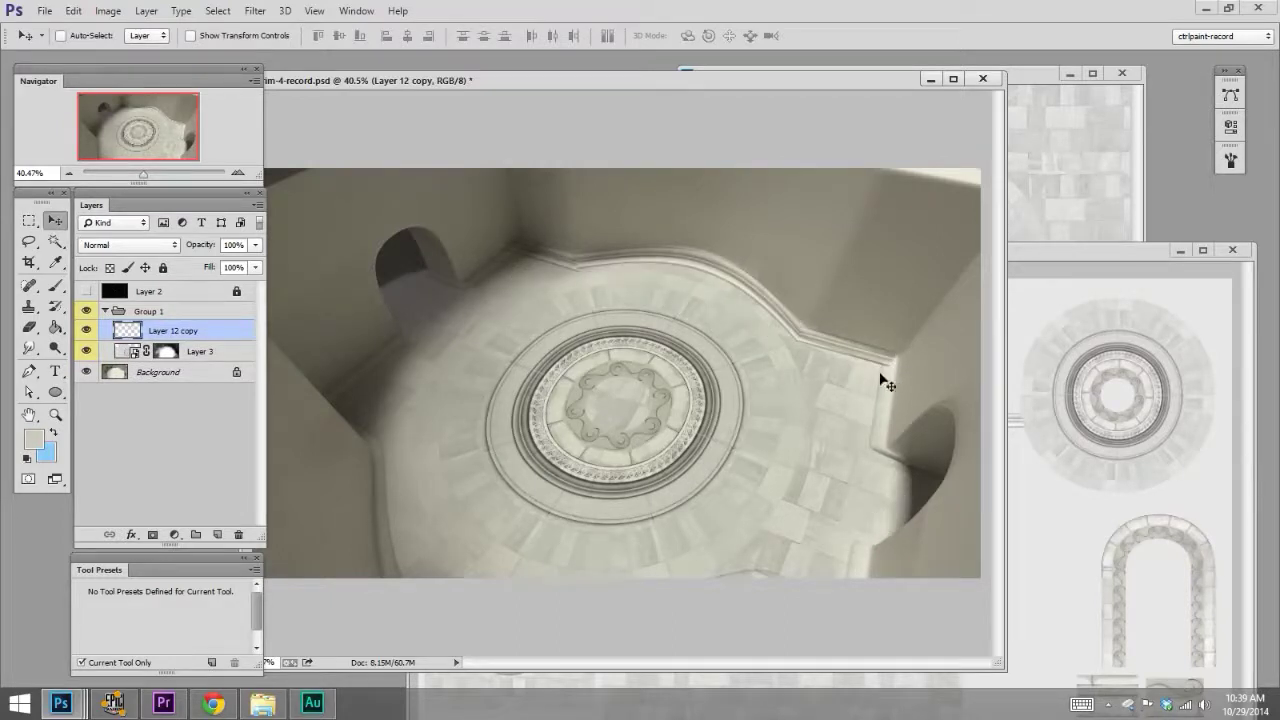
drag(889, 374, 897, 334)
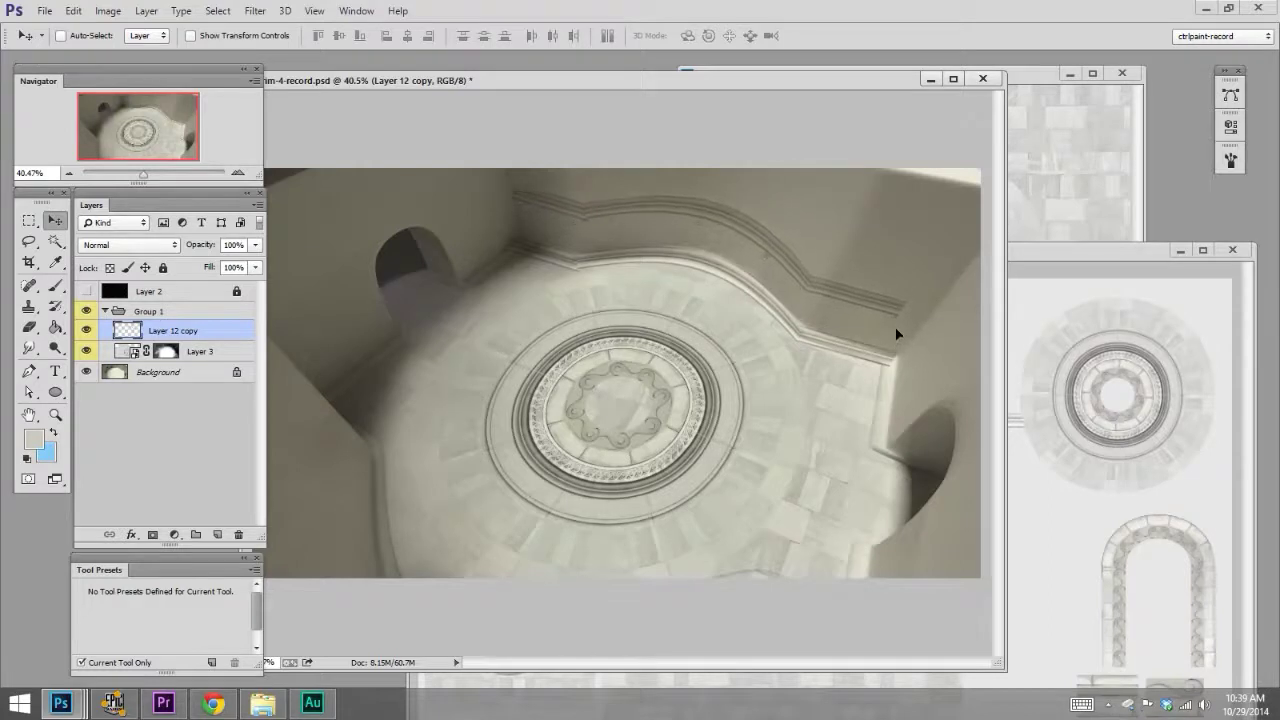
key(ctrl+j)
key(ctrl+t)
drag(905, 252, 954, 231)
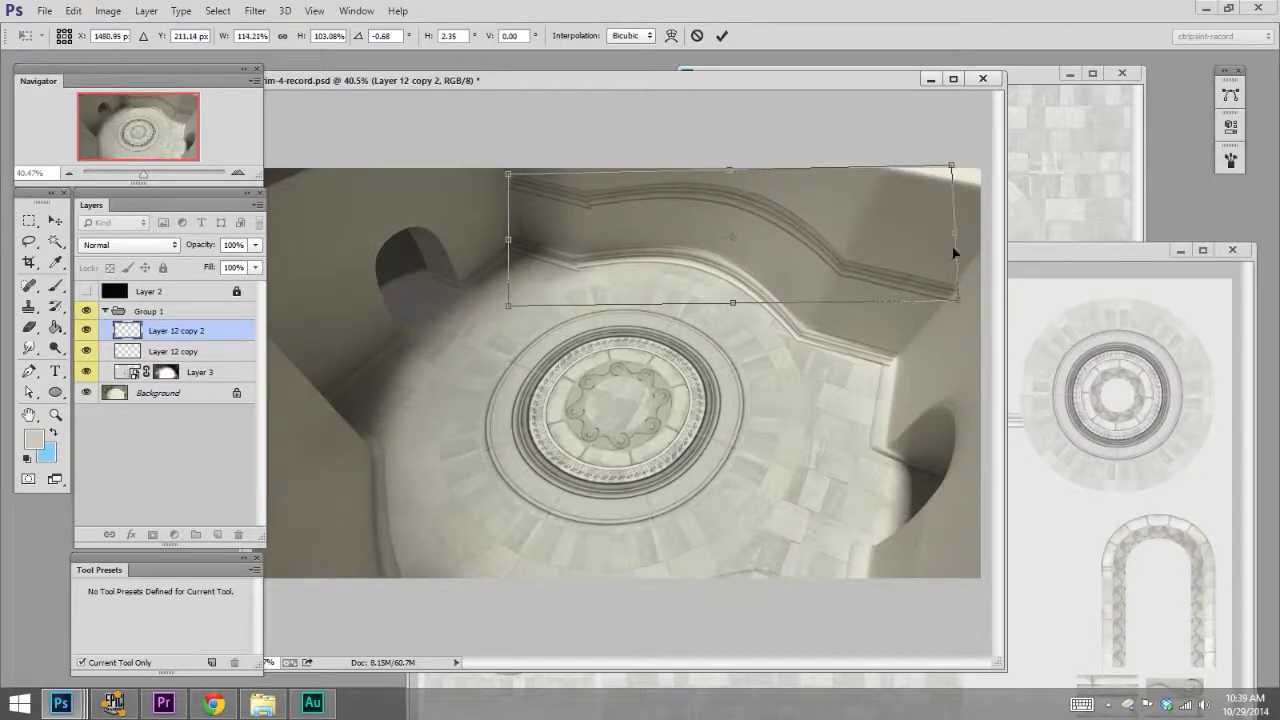
key(Return)
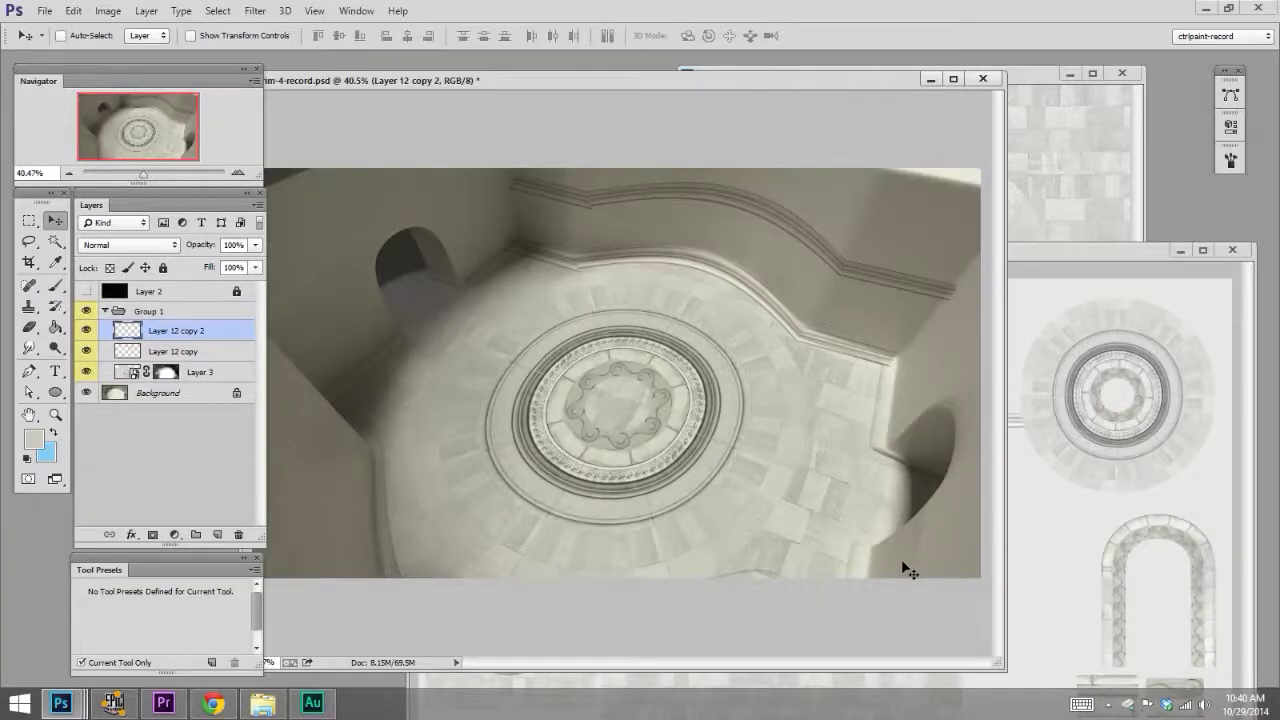
- Bring the trim-sheet document to the front
click(1108, 517)
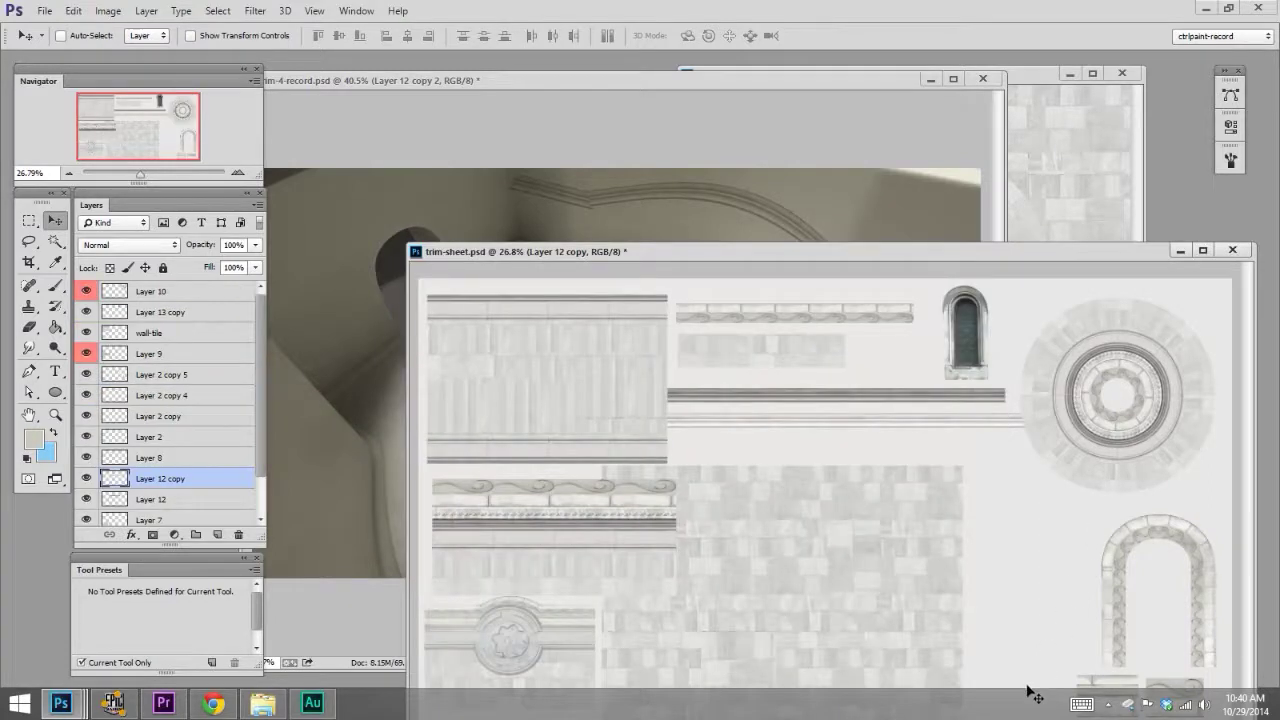